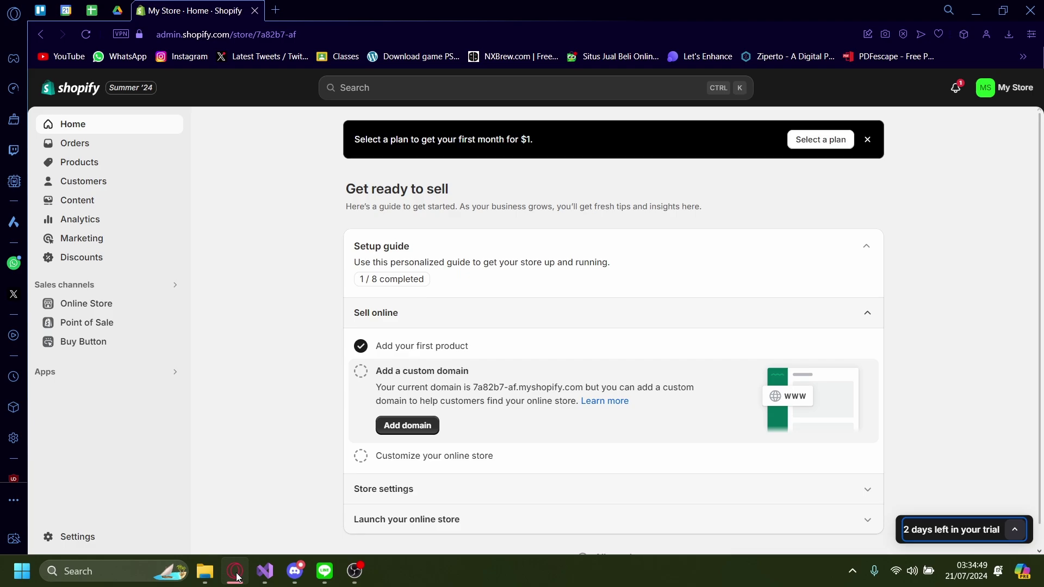
# - Open the form for adding a new product to the store
pyautogui.click(85, 164)
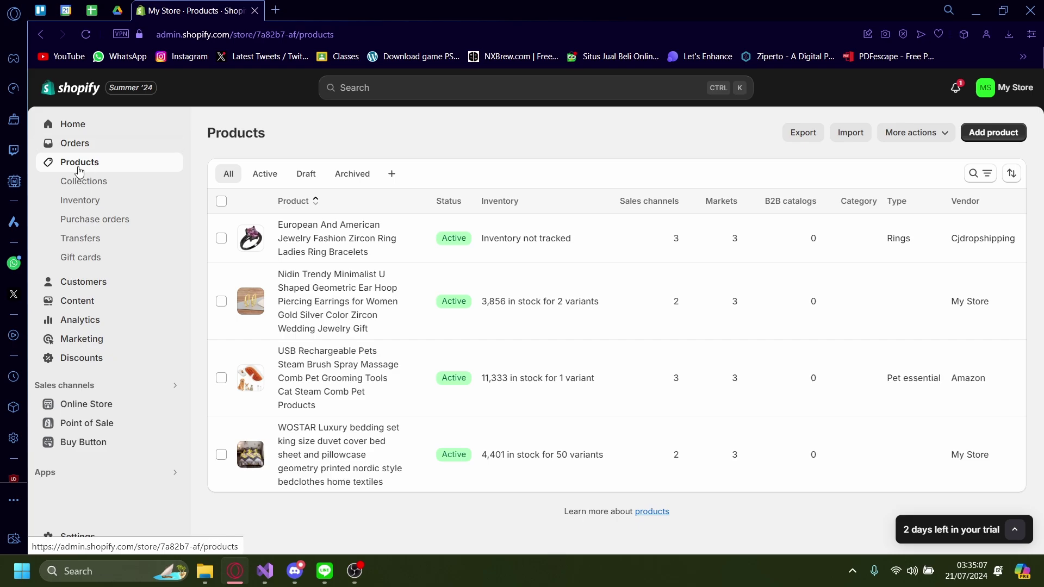
pyautogui.click(992, 138)
pyautogui.click(452, 204)
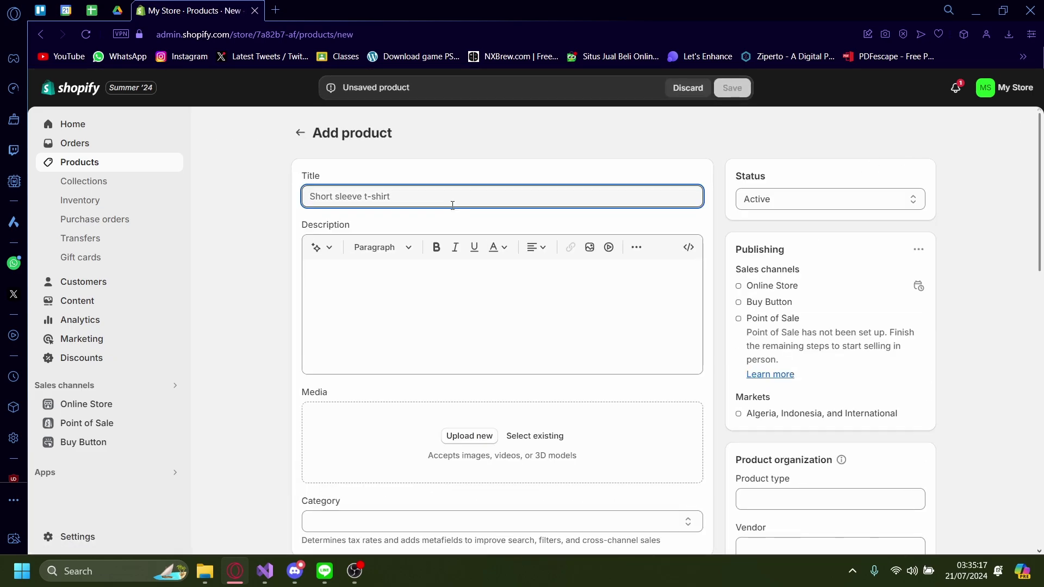
# - Examine the new product form's sections, from title and description through pricing, inventory, shipping, variants and search engine listing
pyautogui.doubleClick(307, 176)
pyautogui.moveTo(309, 225); pyautogui.dragTo(325, 228)
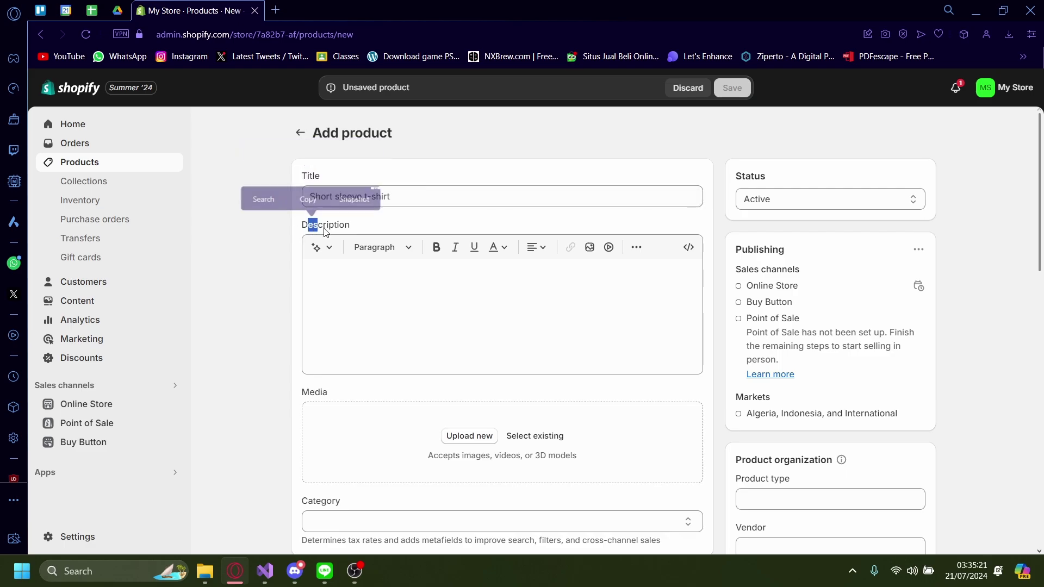
pyautogui.scroll(-4, 321, 234)
pyautogui.scroll(-6, 380, 307)
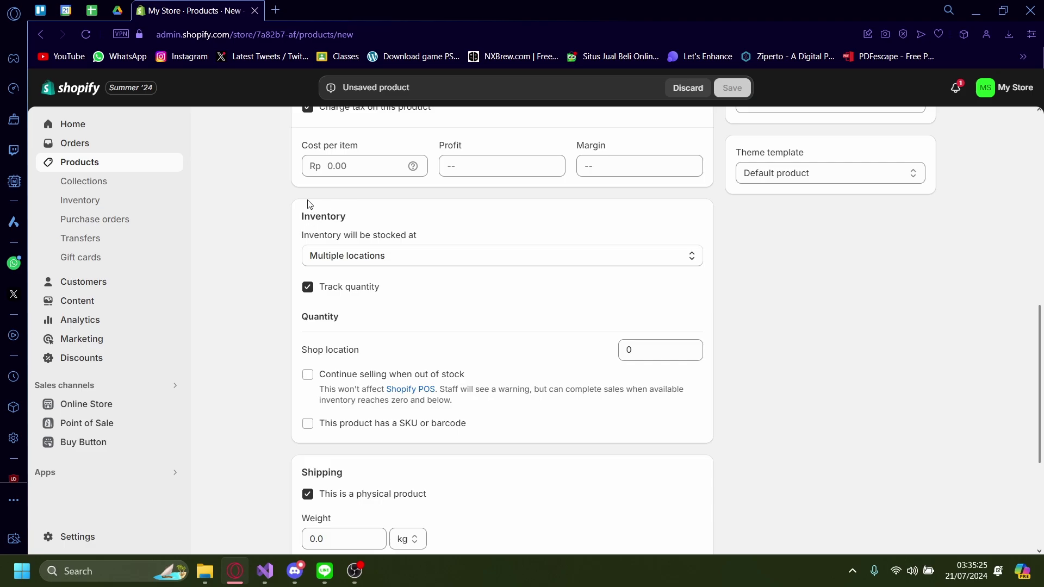
pyautogui.scroll(1, 308, 204)
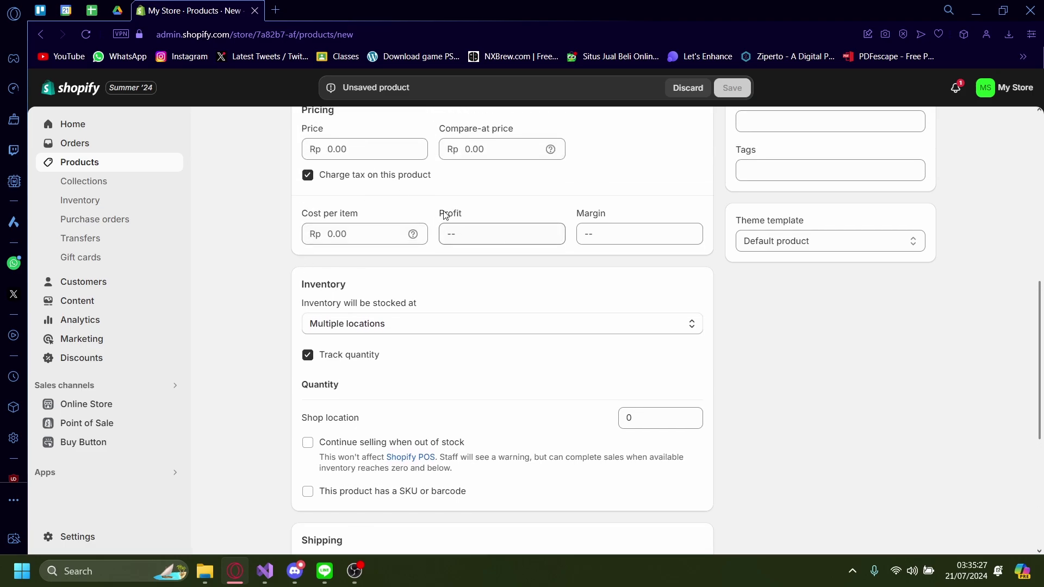
pyautogui.click(448, 228)
pyautogui.press('Tab')
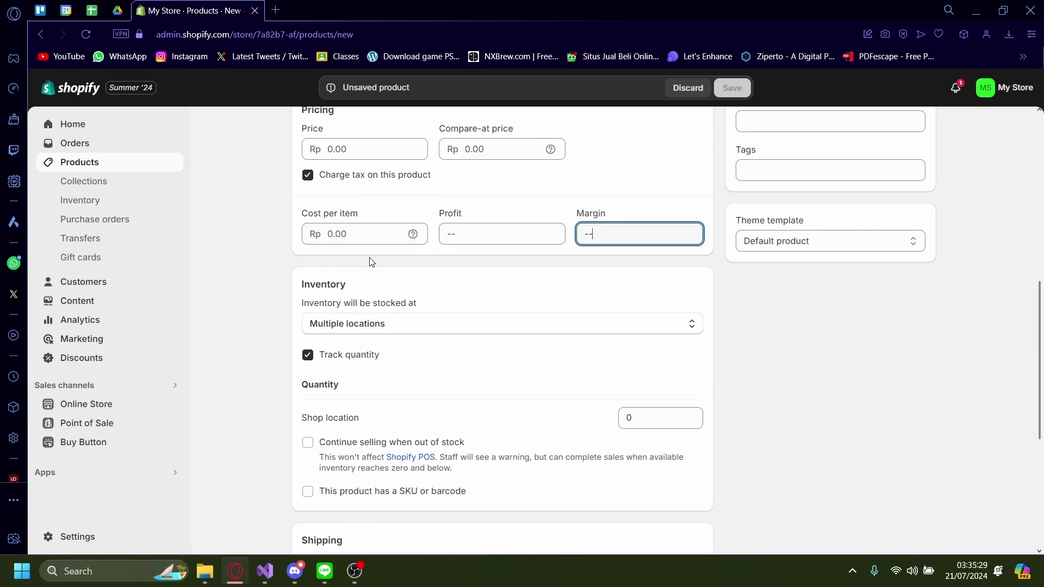
pyautogui.scroll(-6, 337, 258)
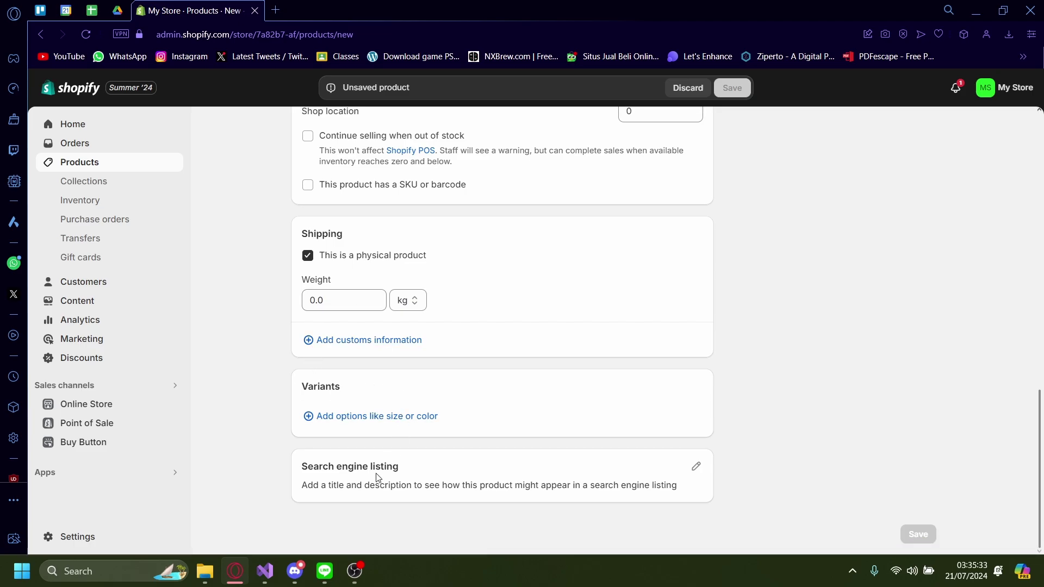
pyautogui.scroll(10, 408, 461)
# - Give the new product the title "Tshirt" and the description "A cool summer tshirt"
pyautogui.click(400, 191)
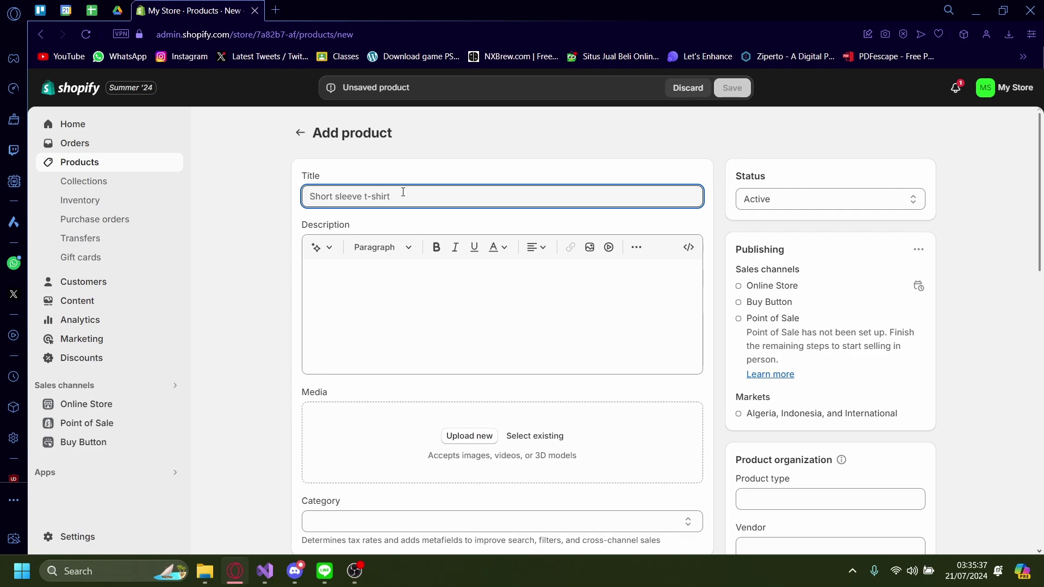
pyautogui.write('Tshirt')
pyautogui.click(413, 292)
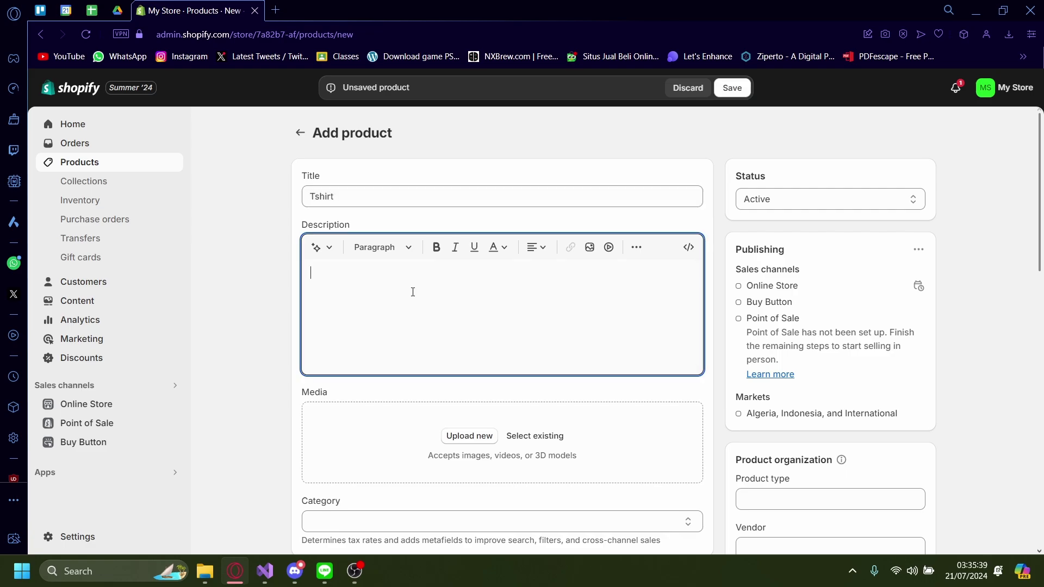
pyautogui.write('A cpp')
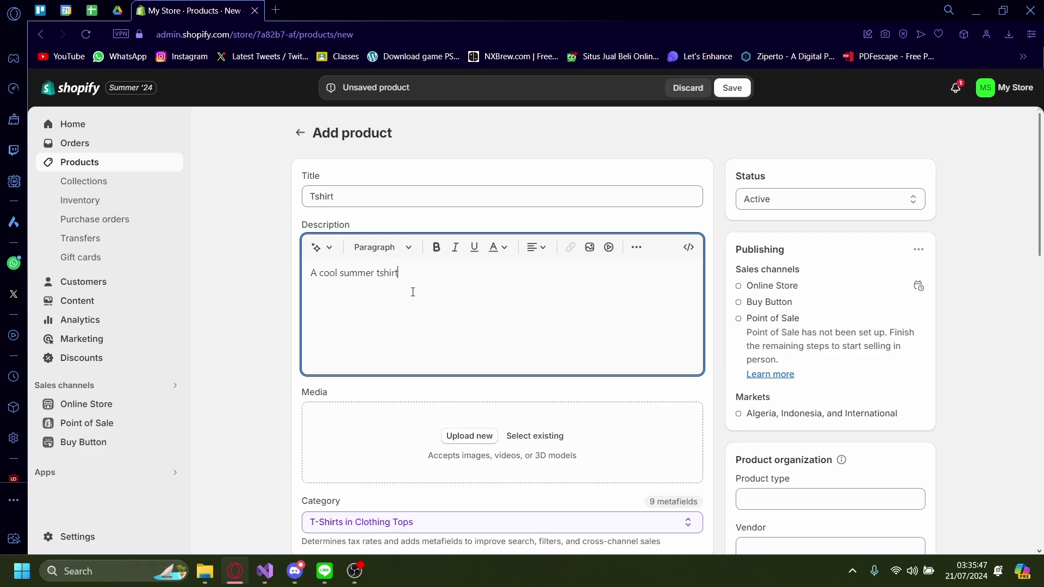
pyautogui.click(362, 201)
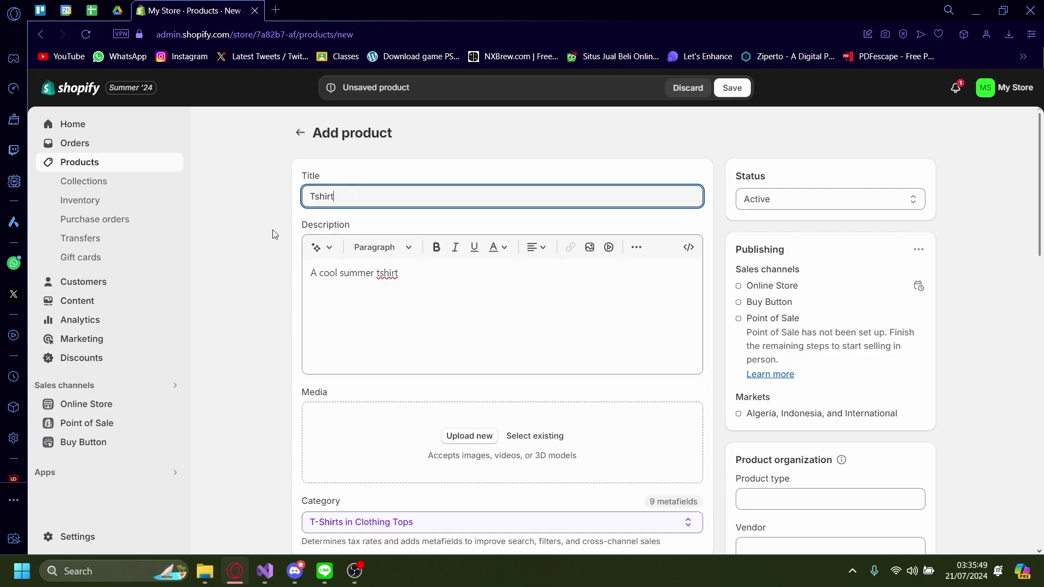
pyautogui.click(273, 229)
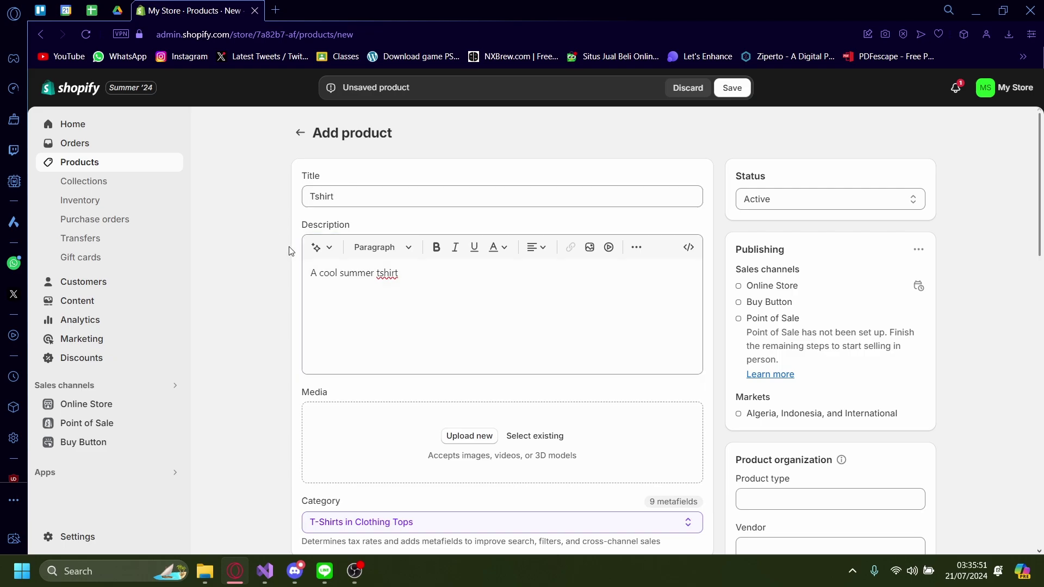
# - Set the product's price to Rp 199999 and its cost per item to Rp 2999
pyautogui.scroll(-2, 345, 266)
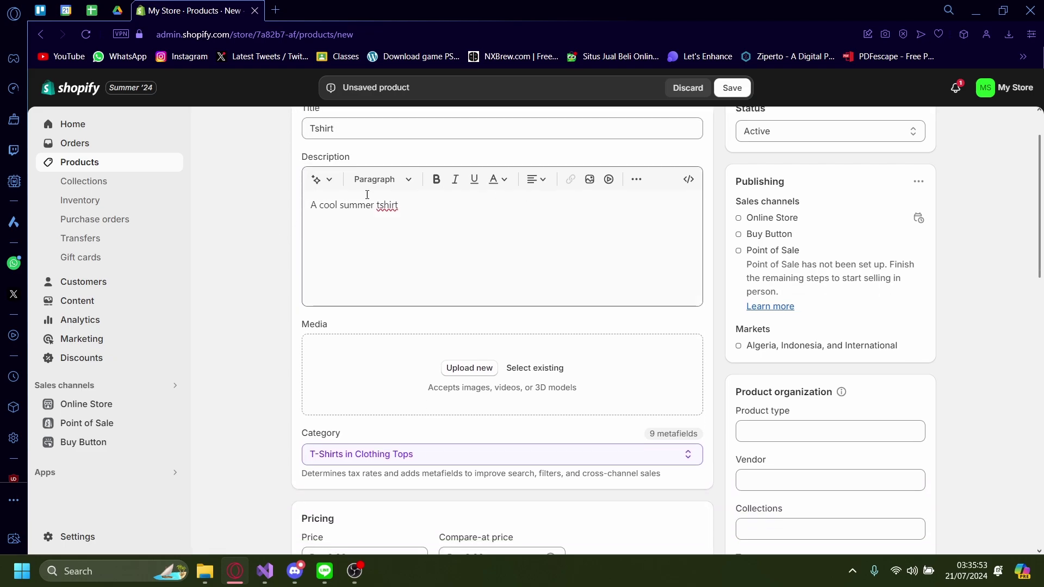
pyautogui.scroll(-4, 384, 207)
pyautogui.scroll(8, 389, 212)
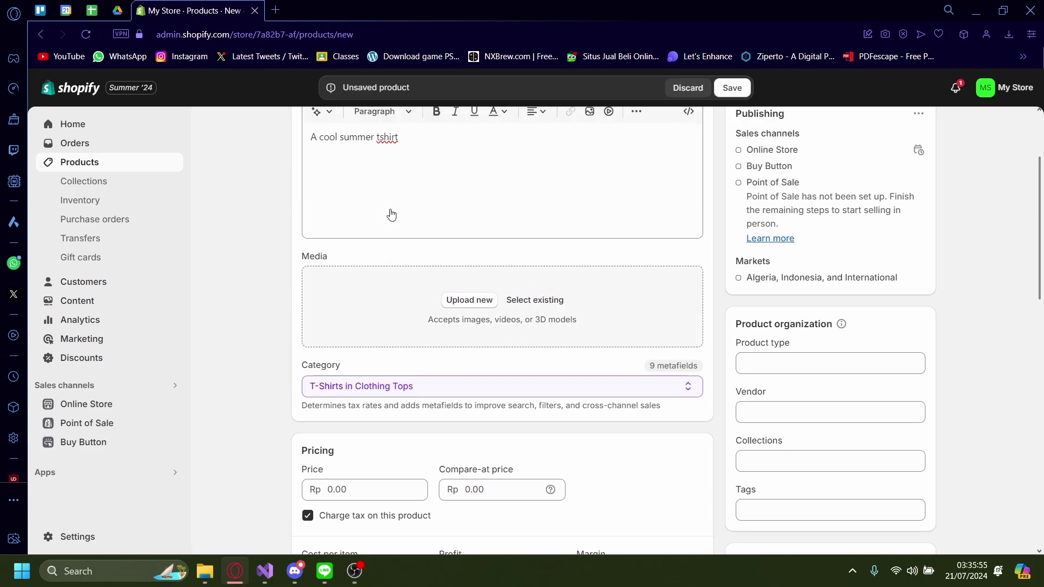
pyautogui.scroll(-4, 348, 214)
pyautogui.scroll(-6, 461, 240)
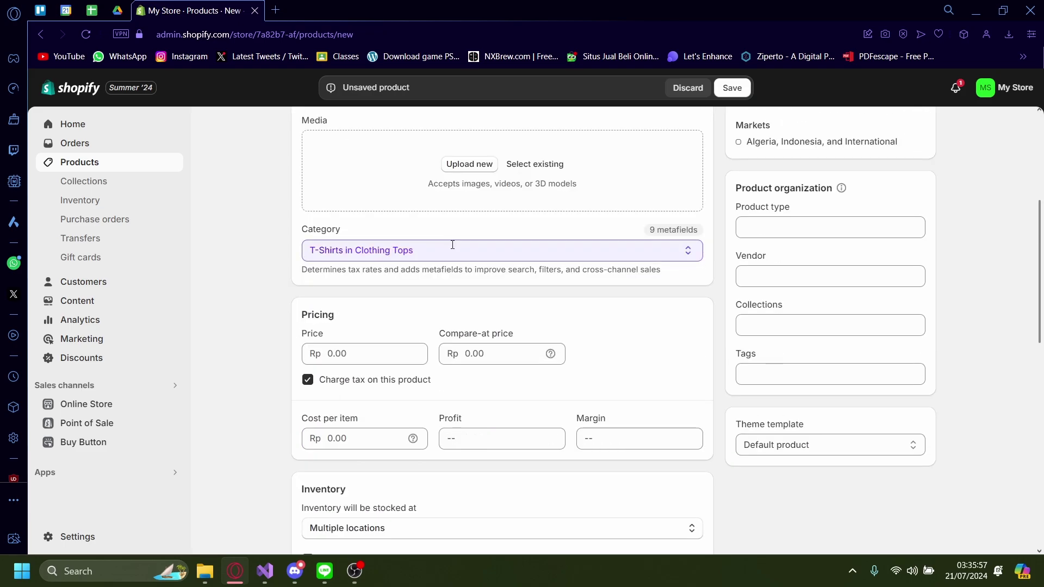
pyautogui.scroll(-2, 401, 268)
pyautogui.click(386, 283)
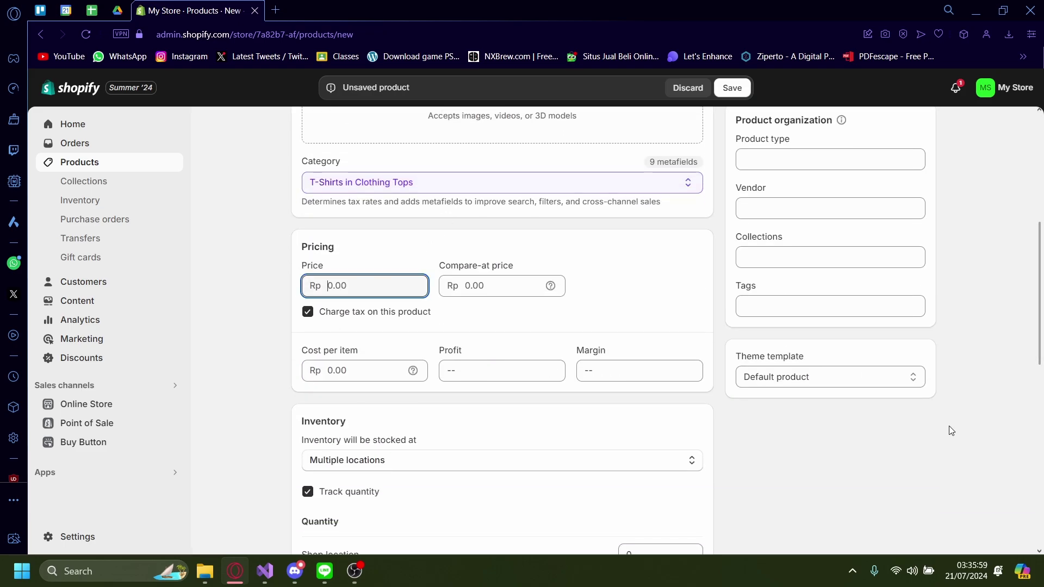
pyautogui.write('199999')
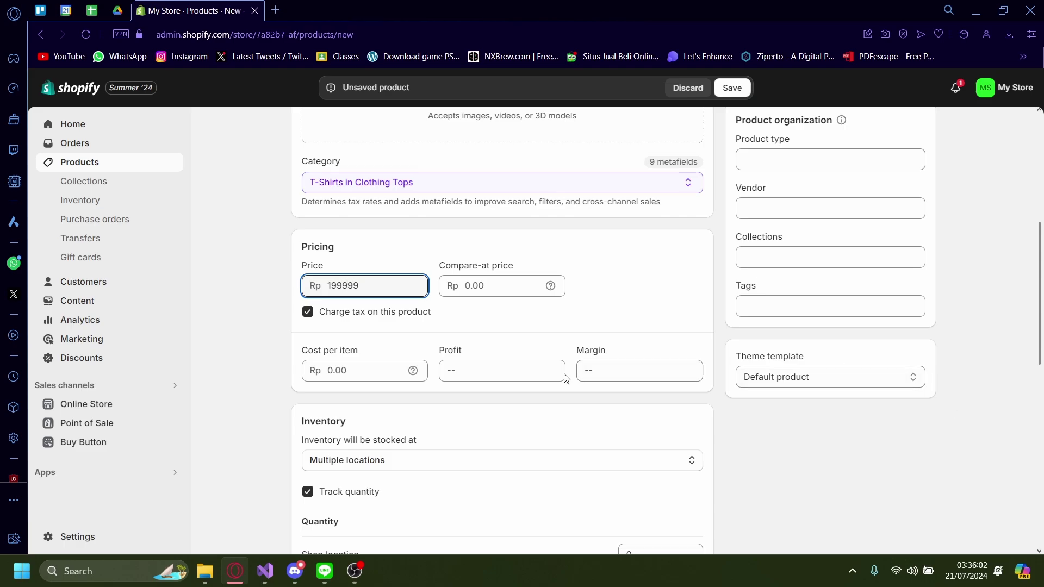
pyautogui.click(372, 372)
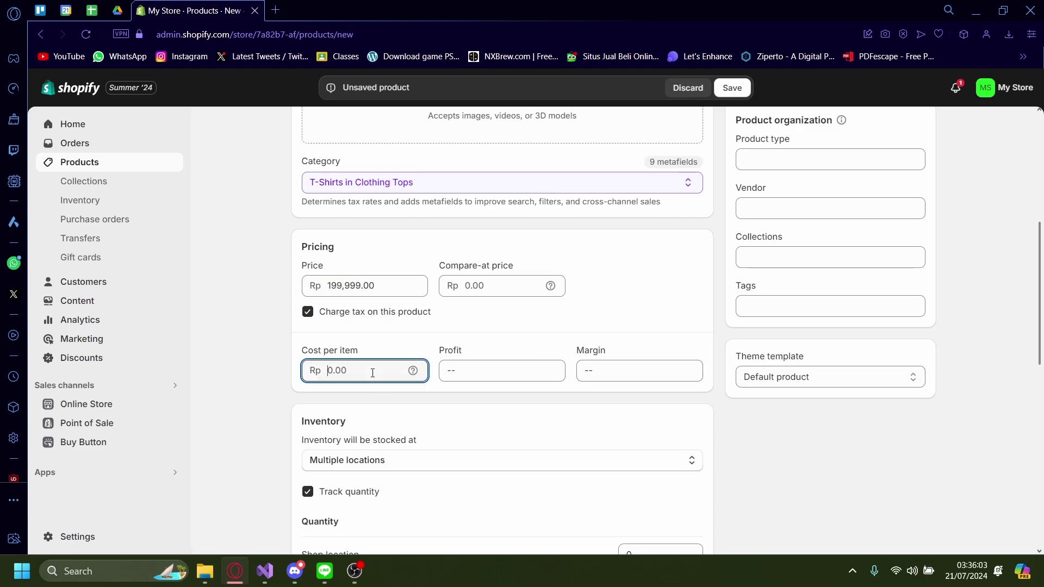
pyautogui.write('2999')
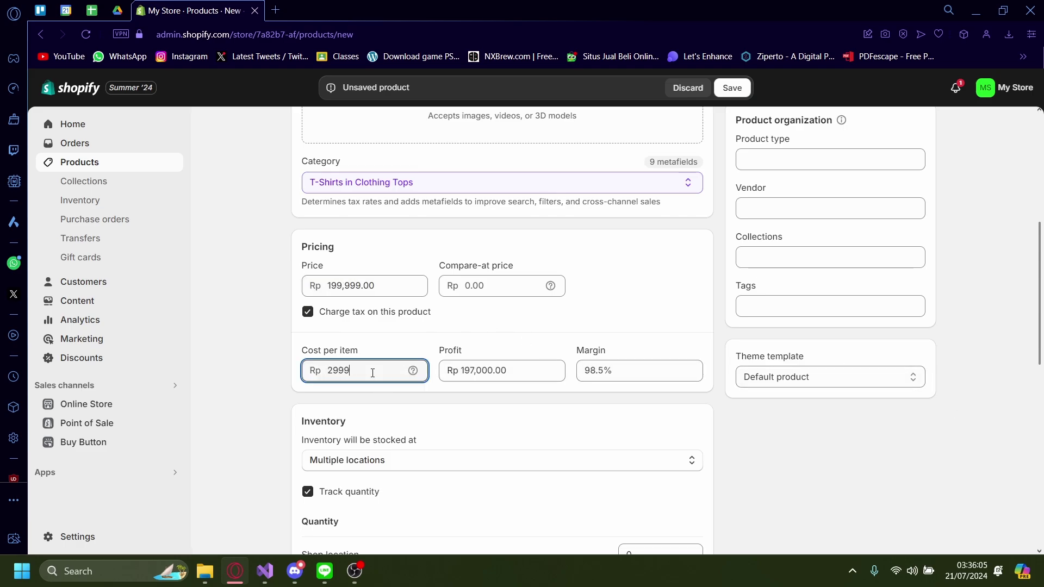
pyautogui.press('Tab')
pyautogui.press('Tab')
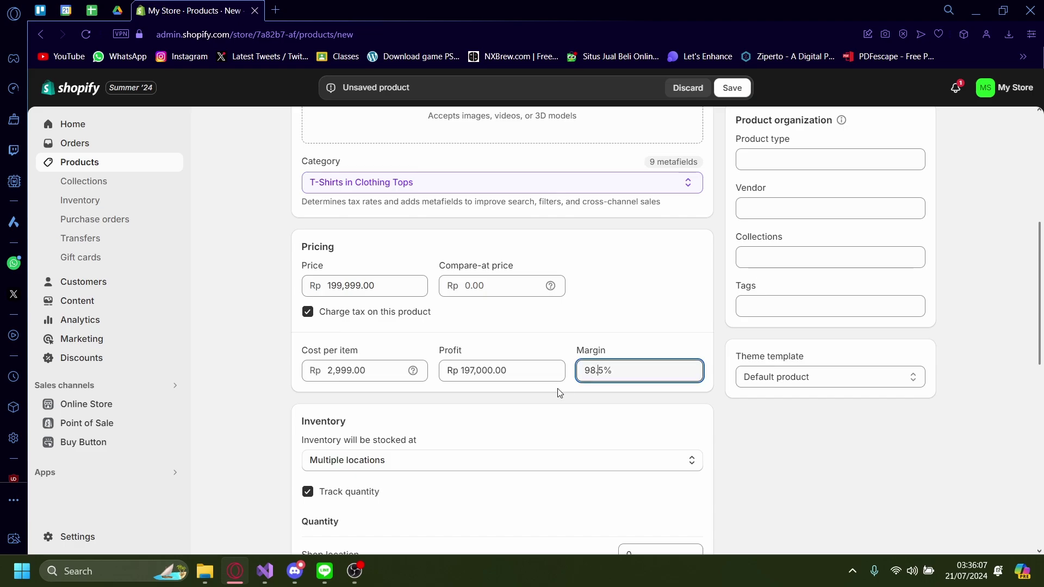
# - Check the remaining inventory, shipping and metafield sections, save the product and return to the product list
pyautogui.scroll(-1, 500, 397)
pyautogui.scroll(-8, 497, 397)
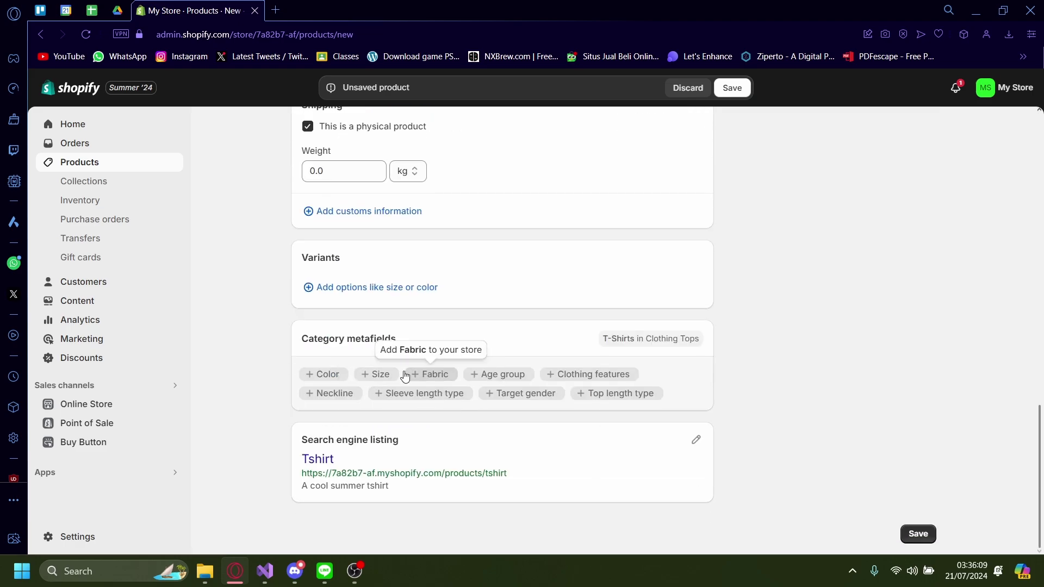
pyautogui.scroll(1, 391, 271)
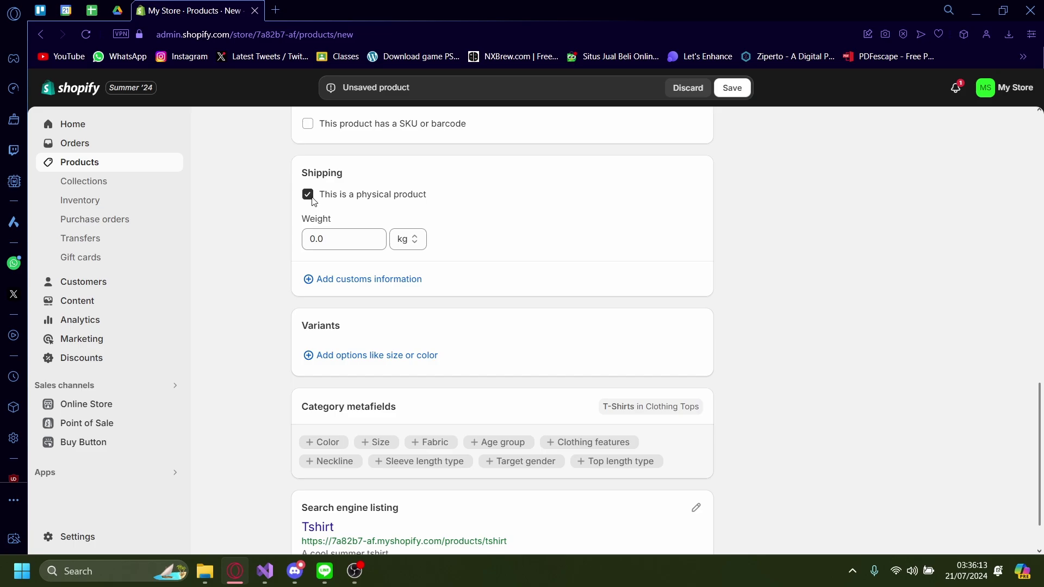
pyautogui.scroll(12, 408, 348)
pyautogui.scroll(-12, 396, 345)
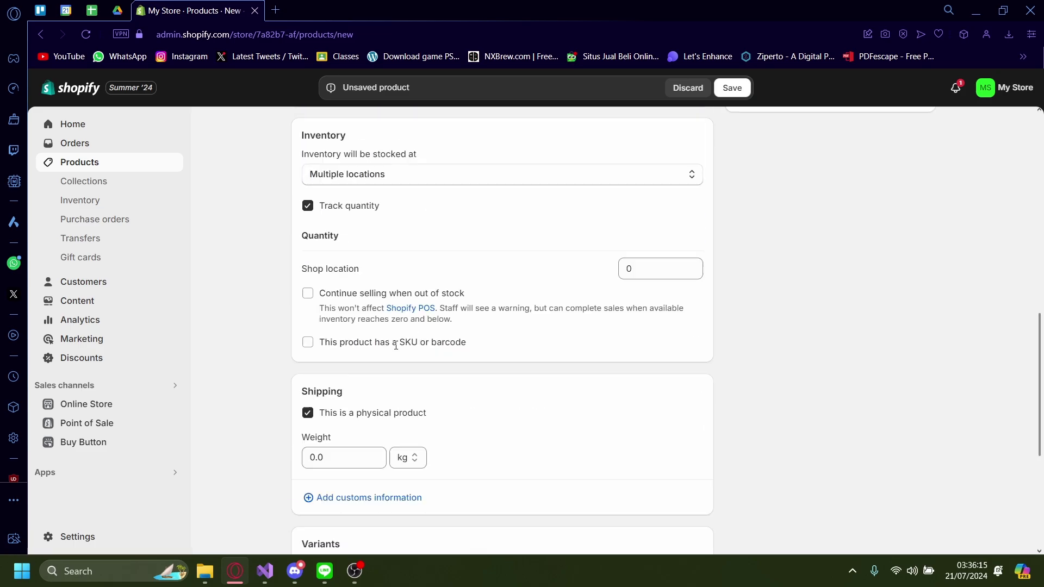
pyautogui.scroll(12, 396, 349)
pyautogui.click(732, 87)
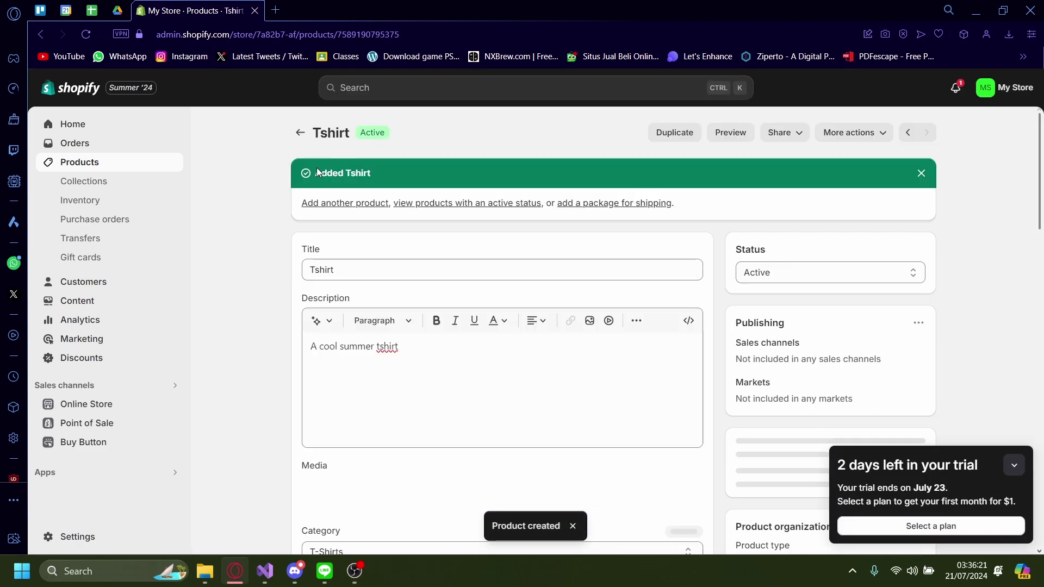
pyautogui.click(300, 132)
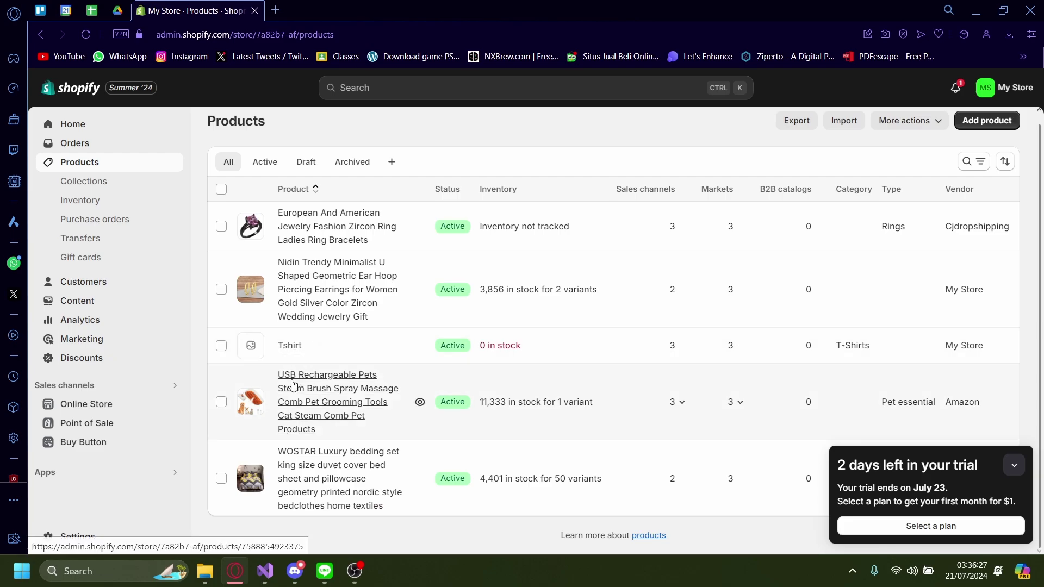
# - Open the Themes page of the online store and collapse the trial notice
pyautogui.click(75, 402)
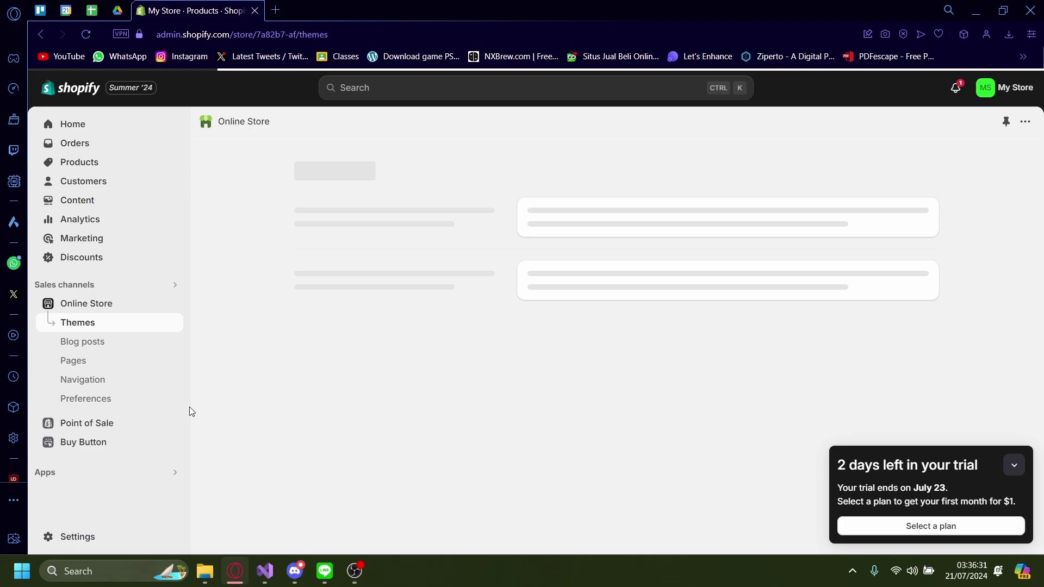
pyautogui.click(1013, 466)
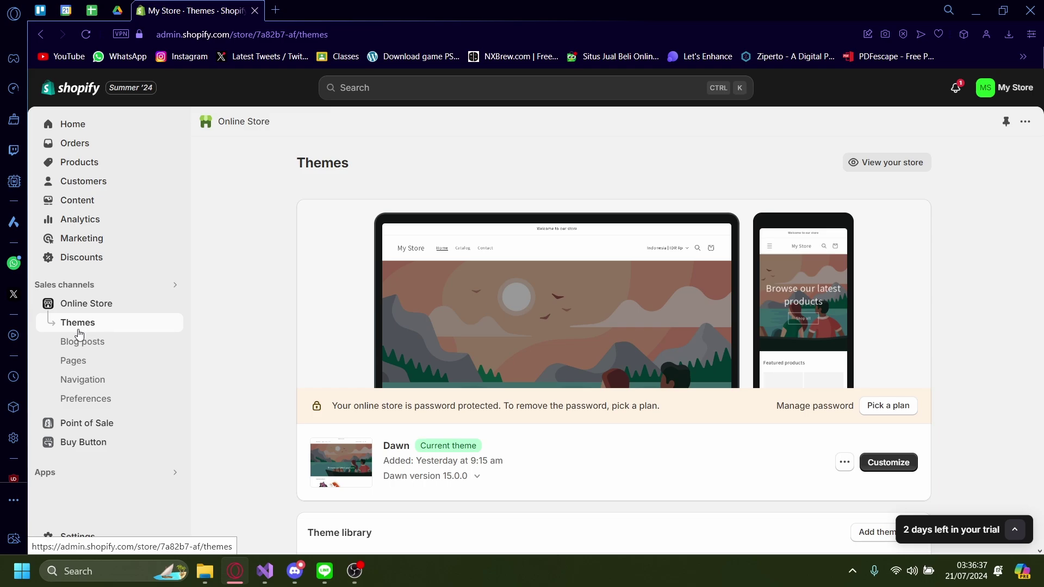
# - Examine the current theme, the theme library and the popular free themes offered for the store
pyautogui.scroll(-2, 503, 371)
pyautogui.scroll(2, 504, 371)
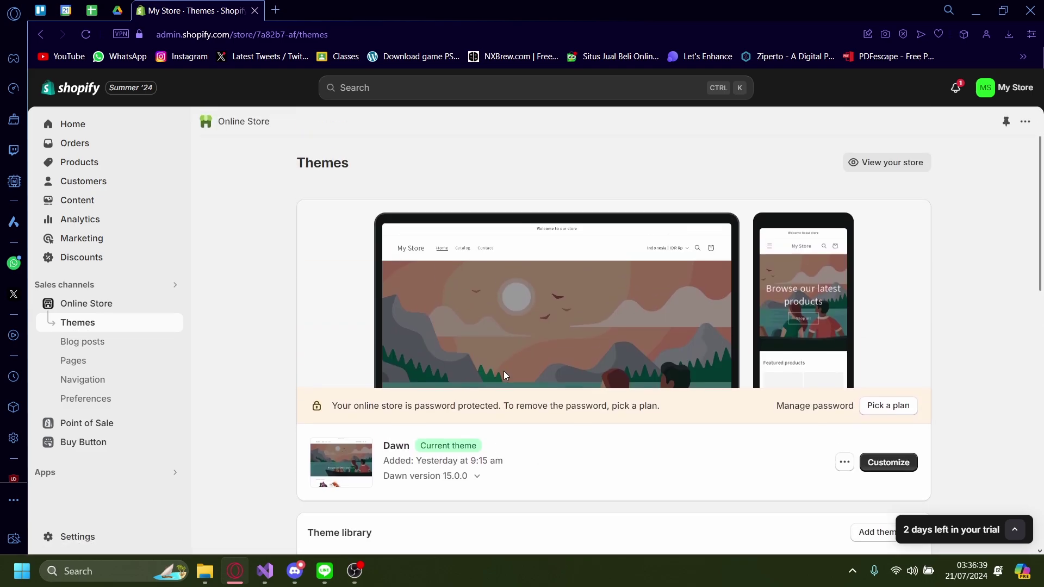
pyautogui.scroll(-1, 503, 371)
pyautogui.scroll(-6, 572, 392)
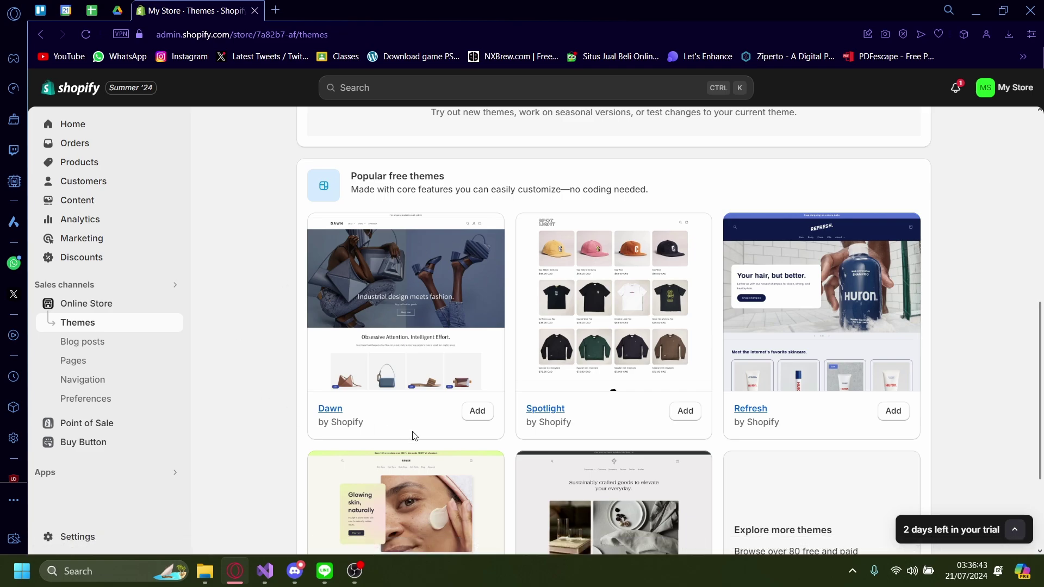
pyautogui.scroll(-3, 413, 431)
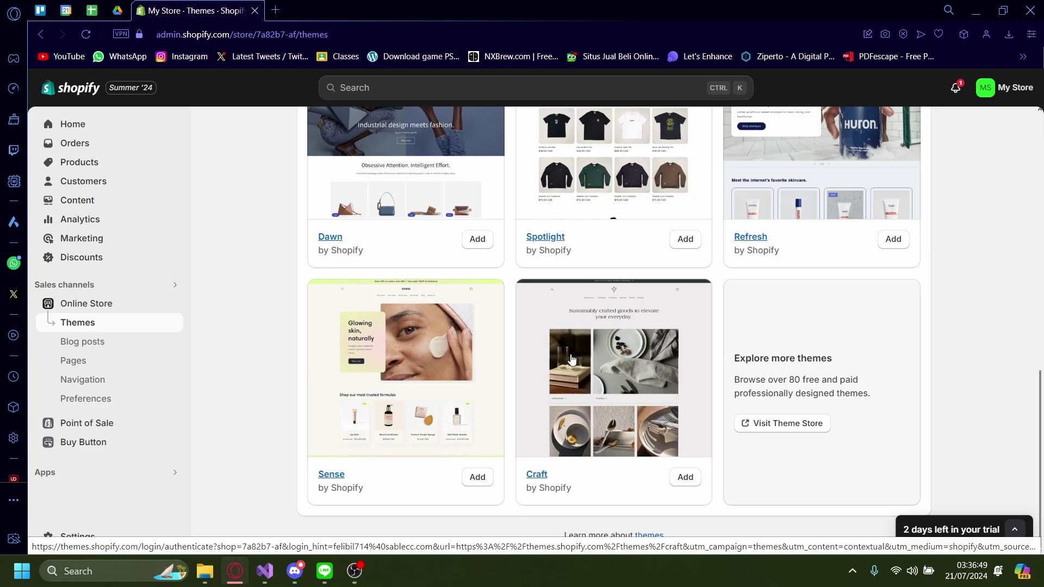
pyautogui.scroll(5, 519, 364)
pyautogui.scroll(4, 519, 363)
pyautogui.scroll(-7, 518, 362)
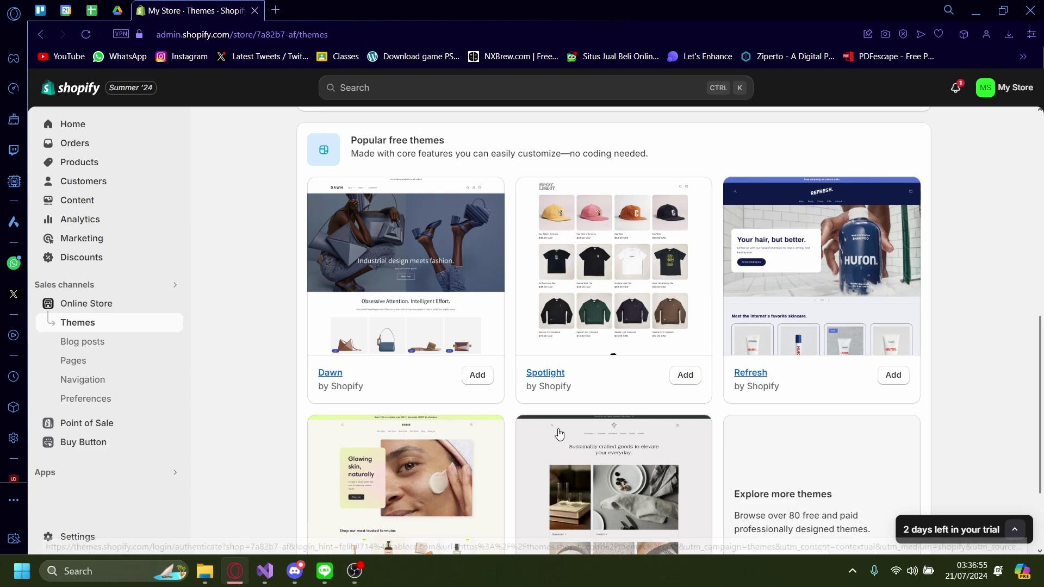
pyautogui.scroll(9, 552, 425)
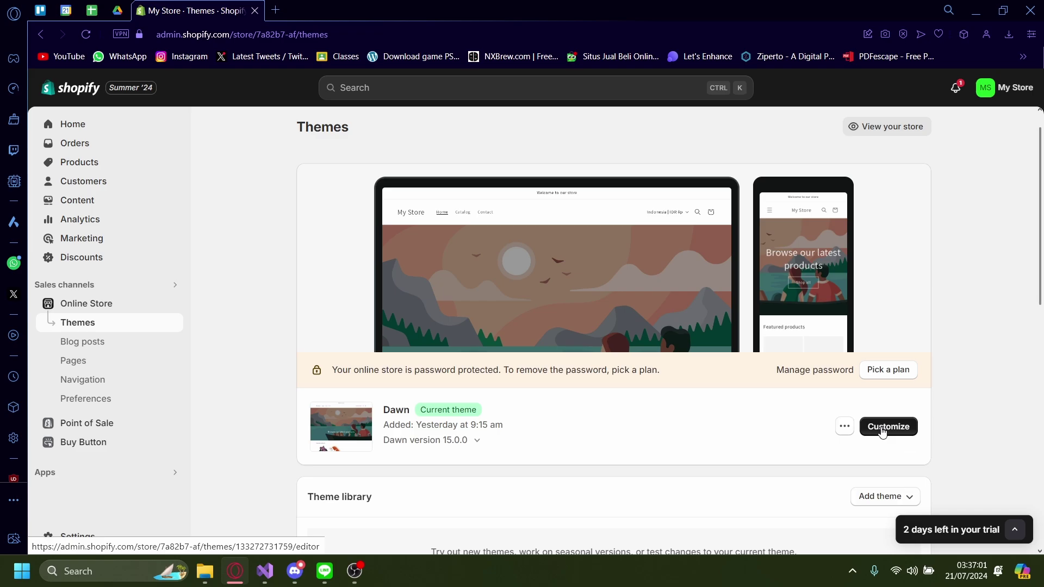
# - View the additional actions for the current Dawn theme, dismiss them and open the theme for customization
pyautogui.click(848, 430)
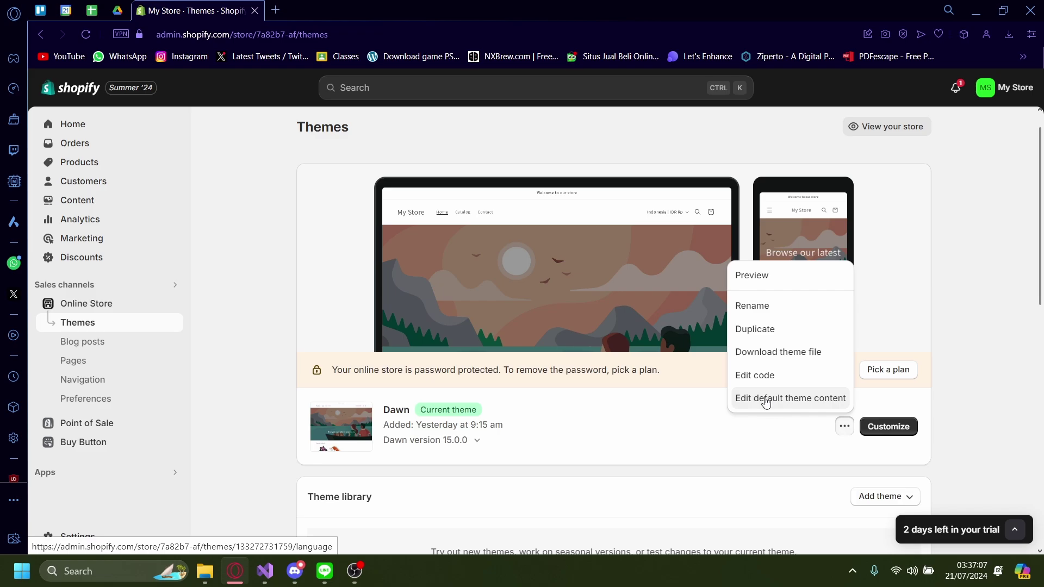
pyautogui.click(739, 461)
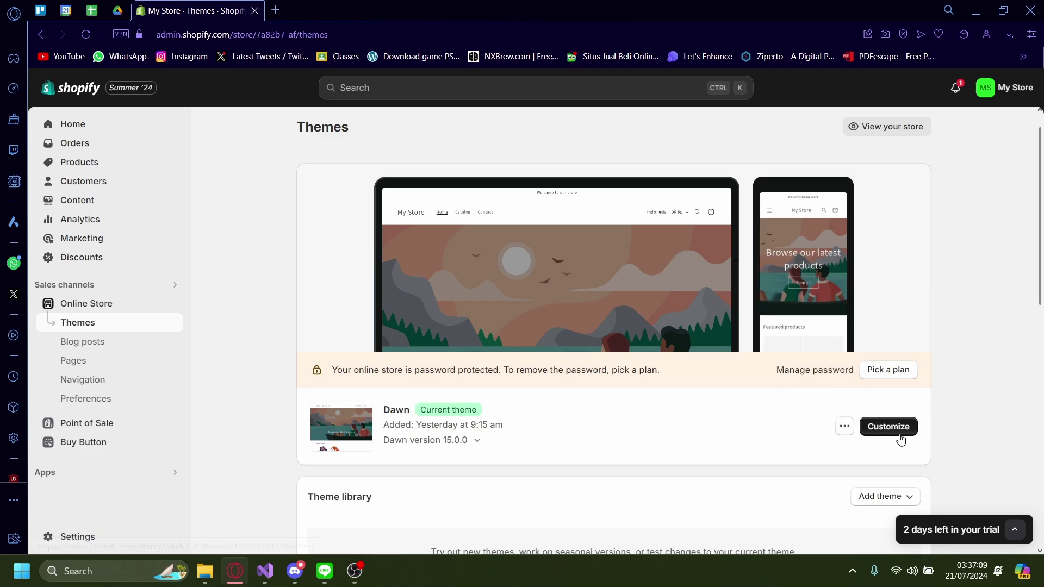
pyautogui.click(900, 433)
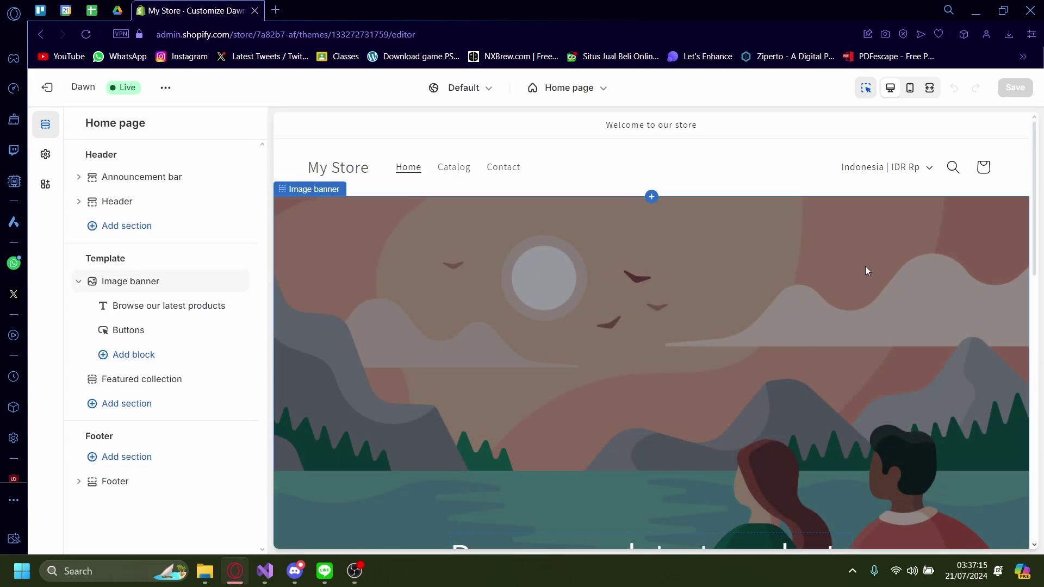
# - Preview the home page sections and inspect the settings of the banner's heading and of the image banner itself
pyautogui.scroll(-10, 584, 201)
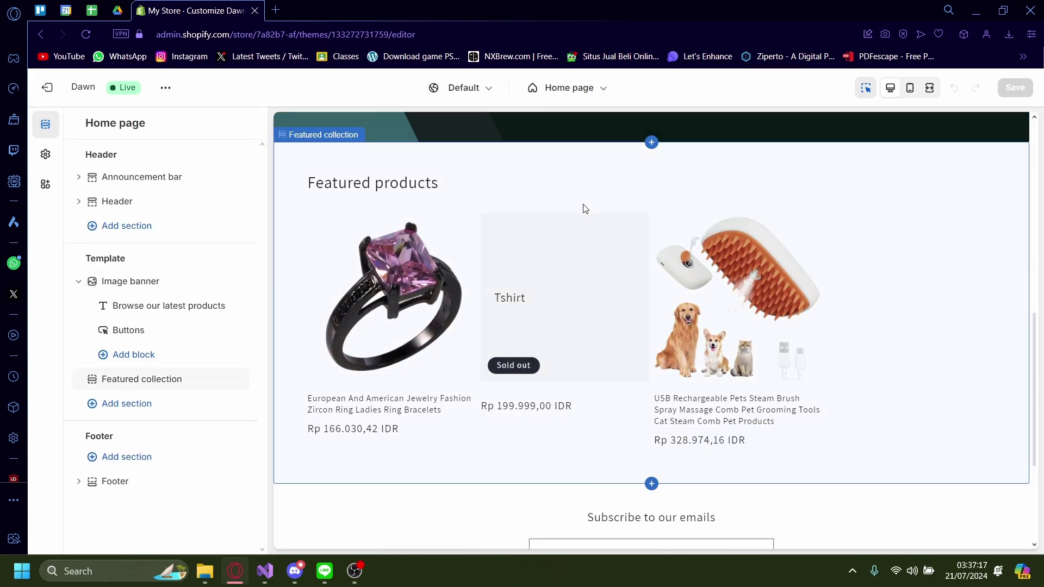
pyautogui.scroll(4, 582, 205)
pyautogui.scroll(3, 559, 215)
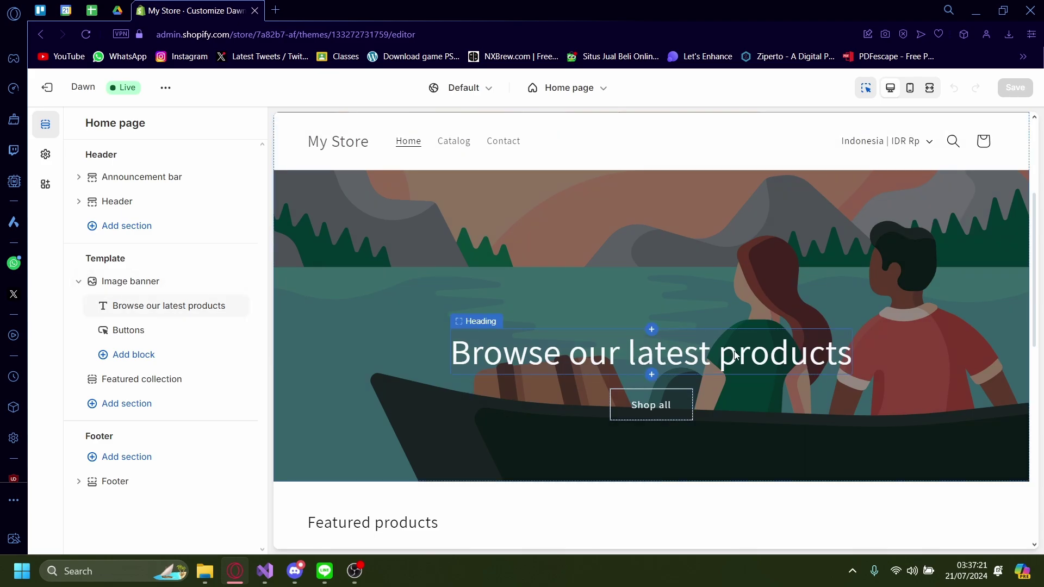
pyautogui.click(559, 363)
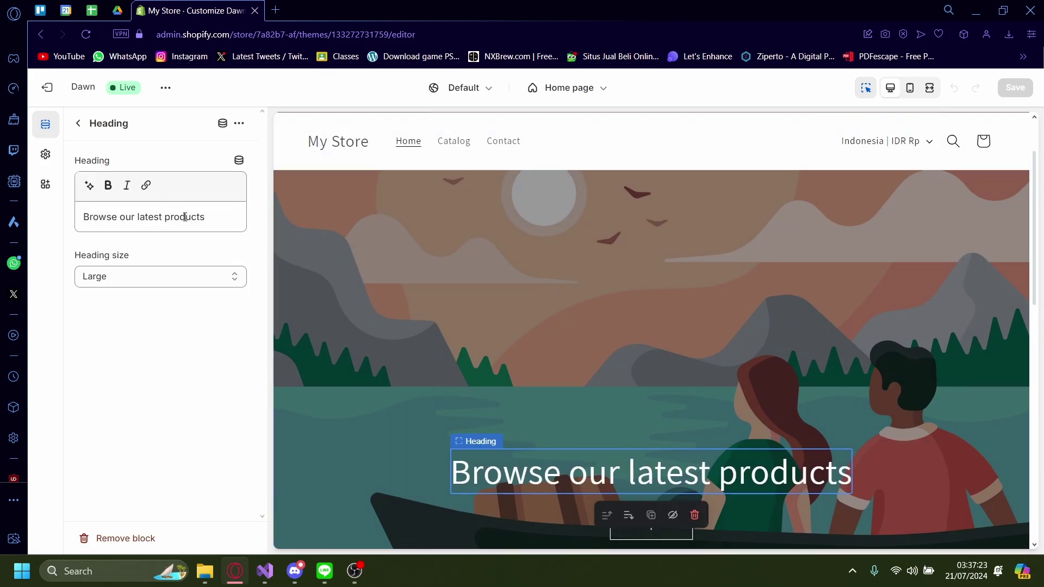
pyautogui.moveTo(148, 216); pyautogui.dragTo(140, 243)
pyautogui.click(486, 288)
pyautogui.scroll(-3, 486, 289)
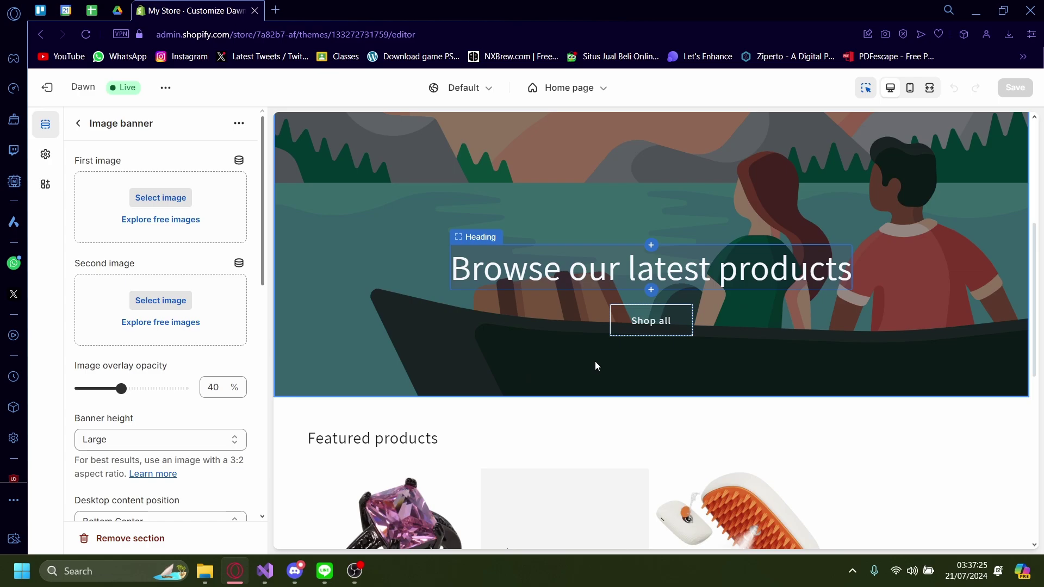
# - Inspect the banner's Shop all button settings, including its label and the available link destinations
pyautogui.click(618, 321)
pyautogui.moveTo(124, 183); pyautogui.dragTo(87, 182)
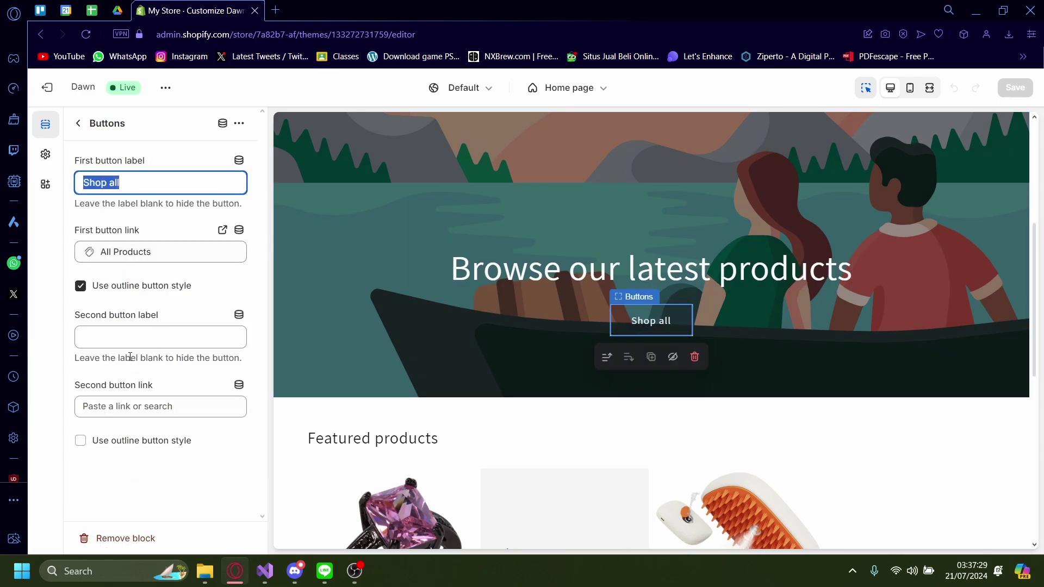
pyautogui.click(129, 231)
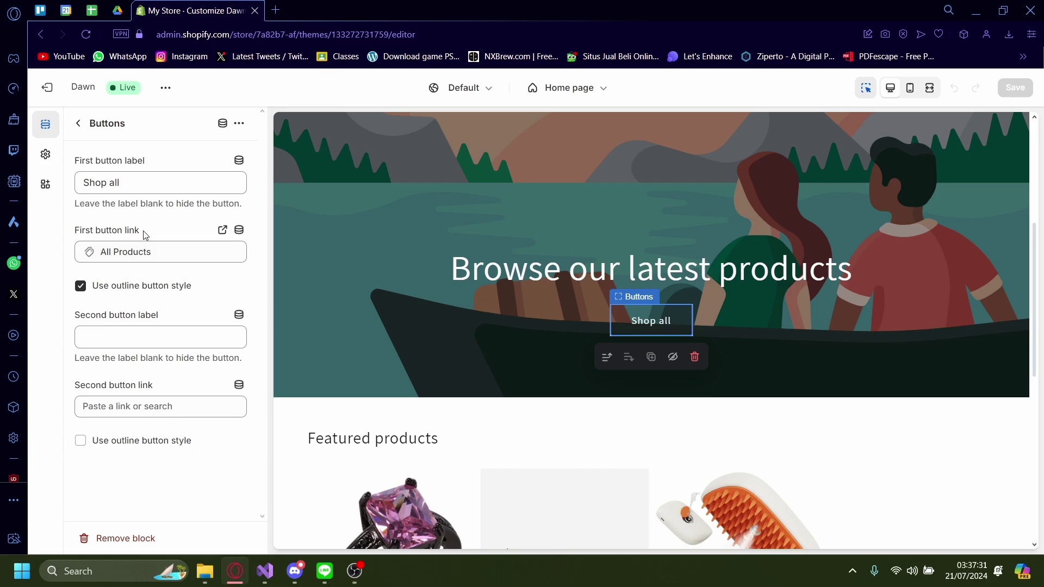
pyautogui.click(663, 321)
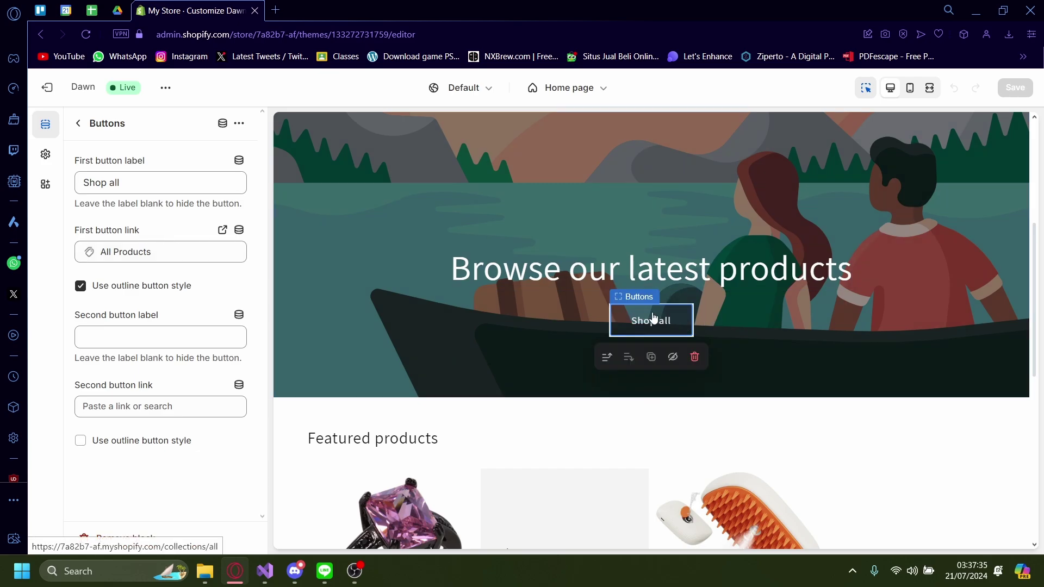
pyautogui.click(160, 252)
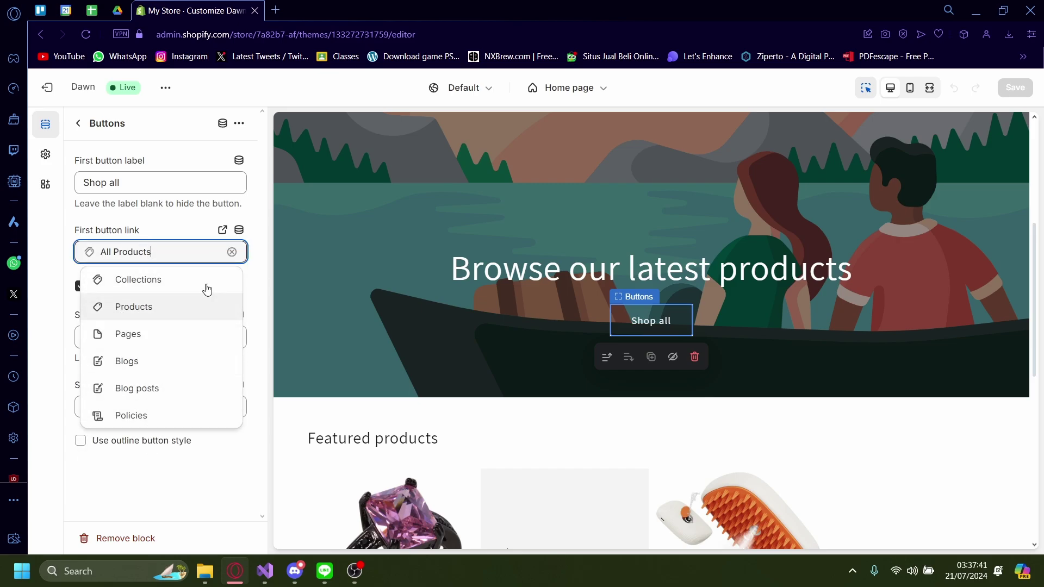
# - Return to the home page section list and review the preview from the image banner to the email signup area
pyautogui.click(78, 123)
pyautogui.scroll(-3, 578, 307)
pyautogui.scroll(-3, 575, 303)
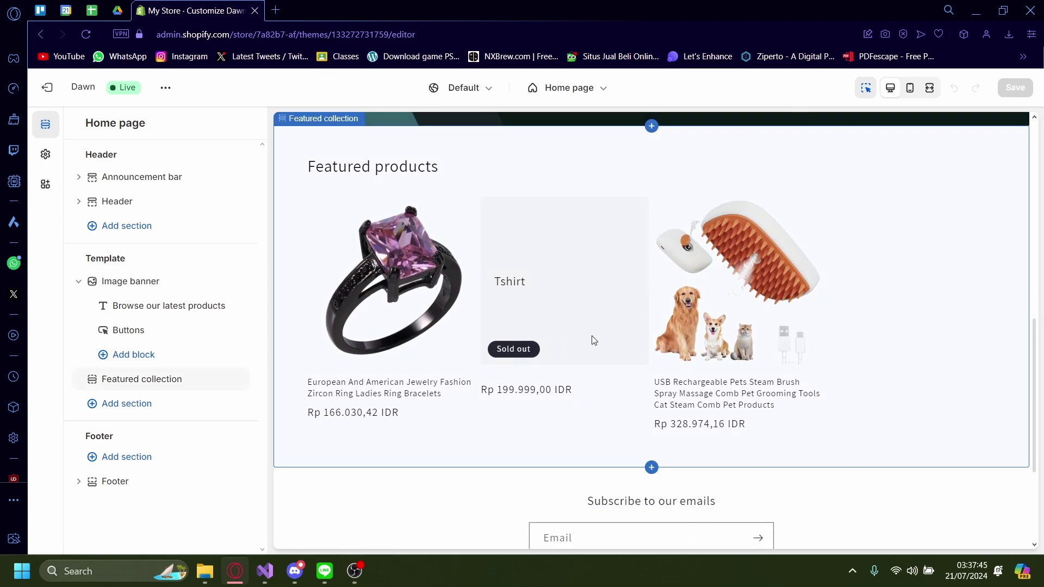
pyautogui.scroll(-3, 707, 334)
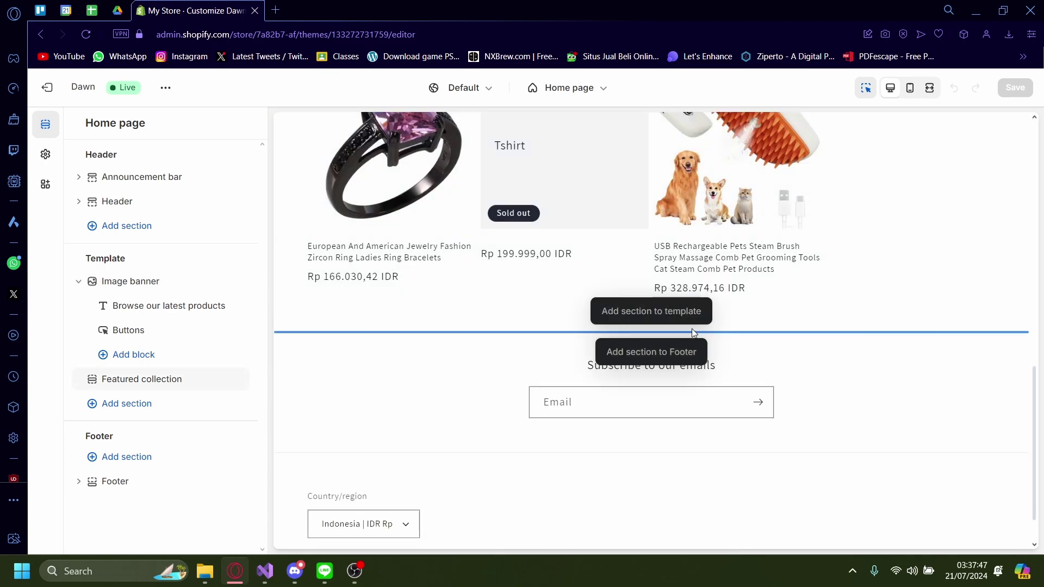
pyautogui.scroll(5, 391, 364)
pyautogui.scroll(7, 562, 303)
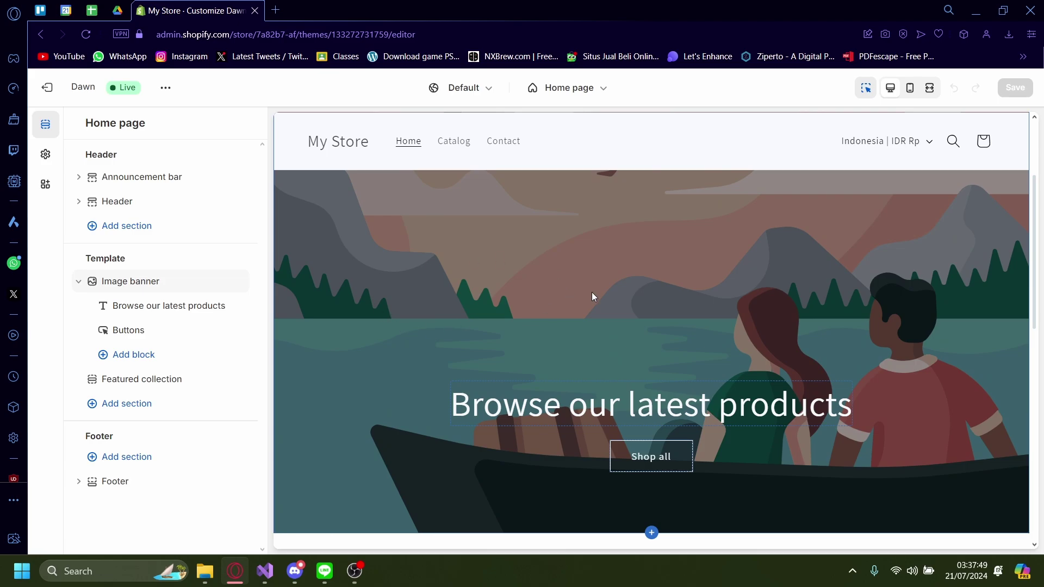
pyautogui.scroll(-15, 590, 293)
pyautogui.scroll(12, 587, 293)
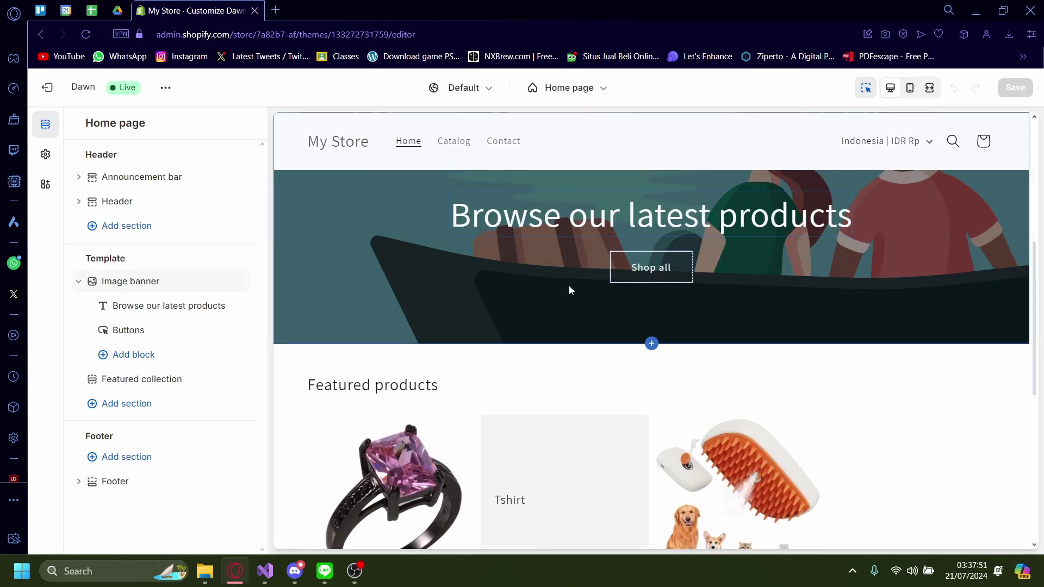
pyautogui.scroll(4, 568, 290)
# - Exit the theme editor and open the Shopify App Store from the app and sales channel settings
pyautogui.click(48, 94)
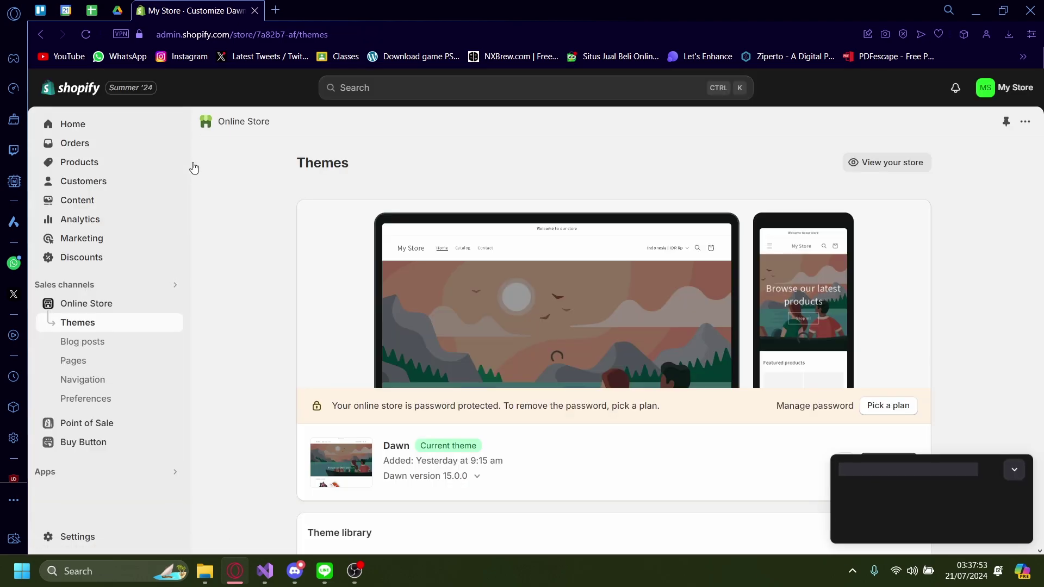
pyautogui.click(1013, 466)
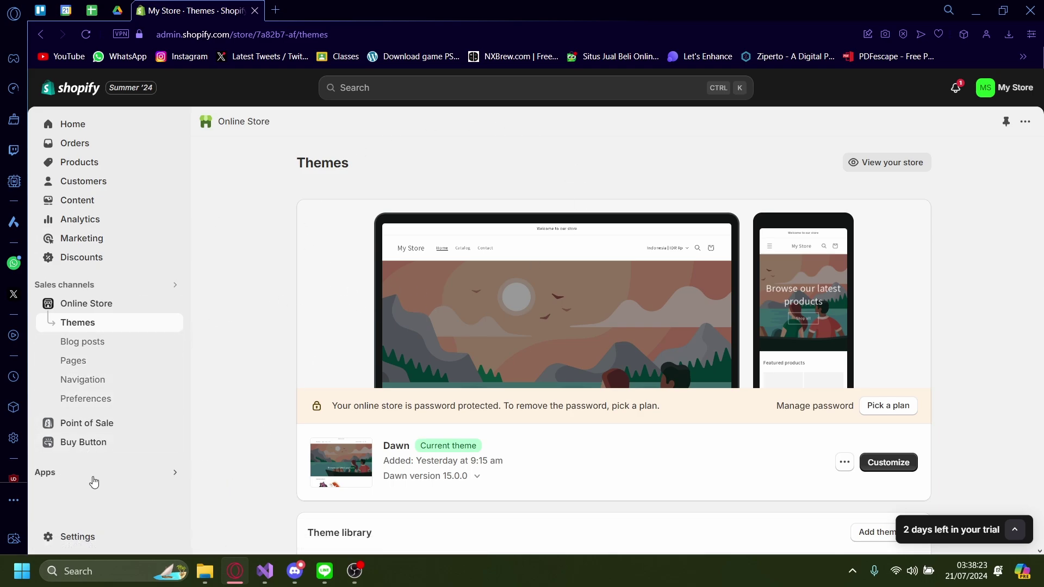
pyautogui.click(74, 481)
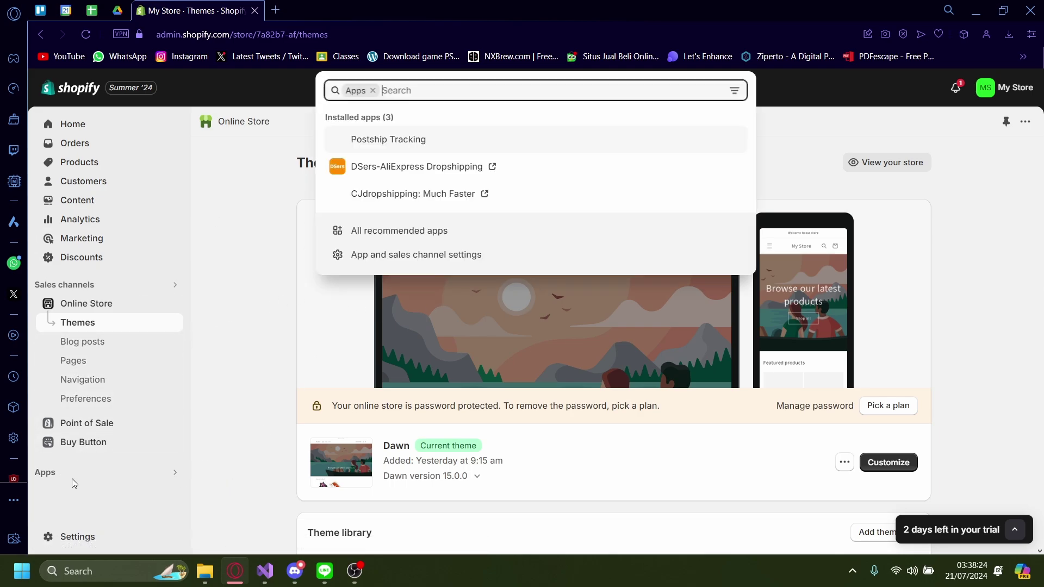
pyautogui.click(392, 257)
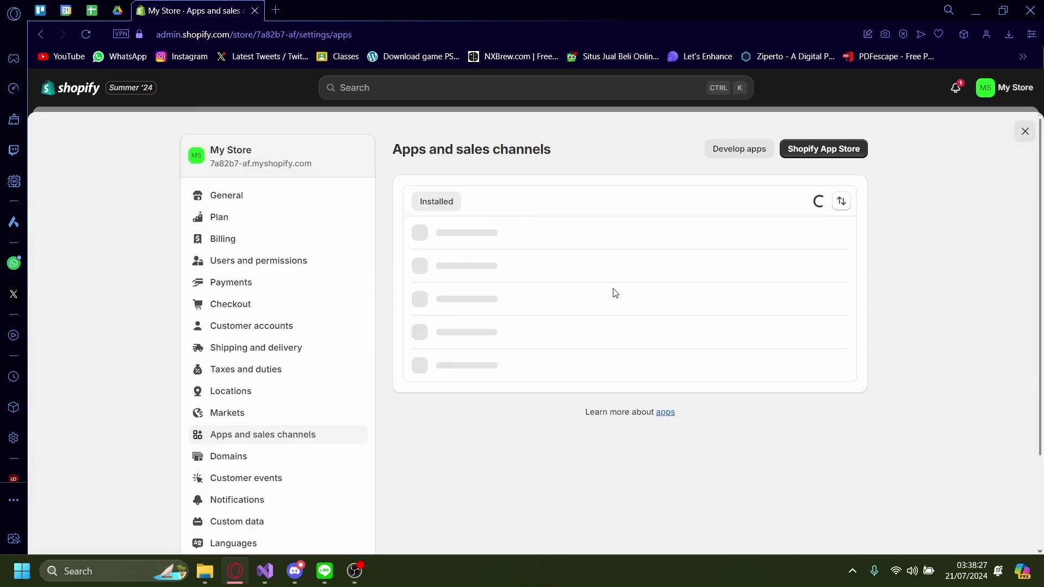
pyautogui.click(832, 154)
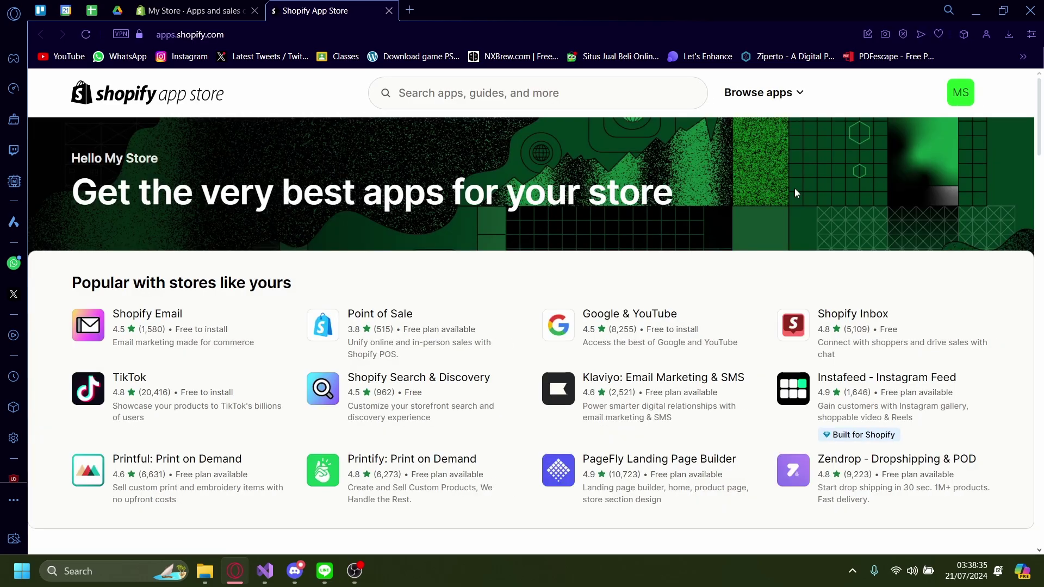
# - Browse the App Store's popular, recently viewed and trending apps and the sales channel, store design and product sourcing categories
pyautogui.scroll(-10, 597, 241)
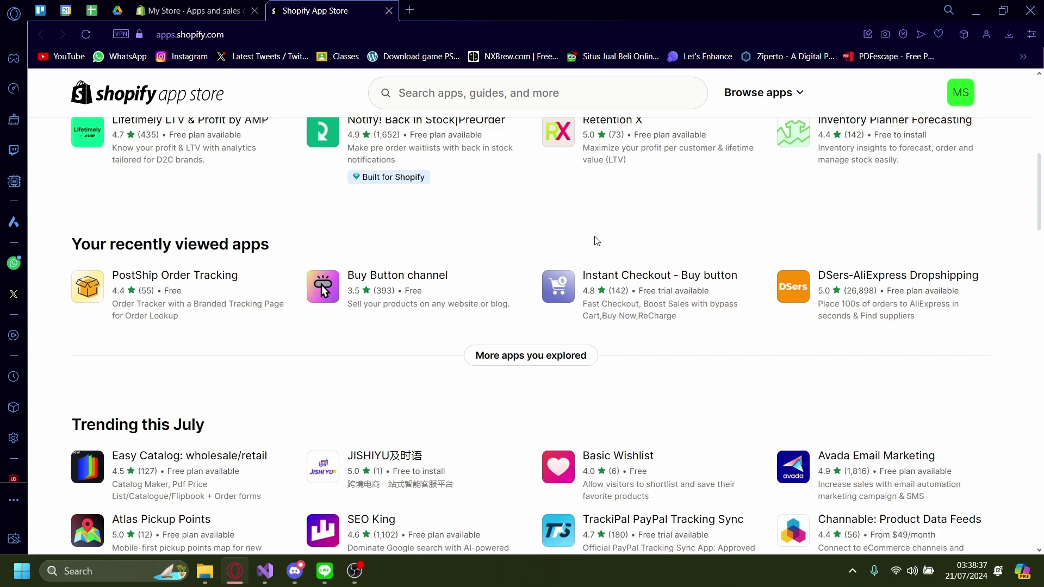
pyautogui.scroll(-7, 596, 241)
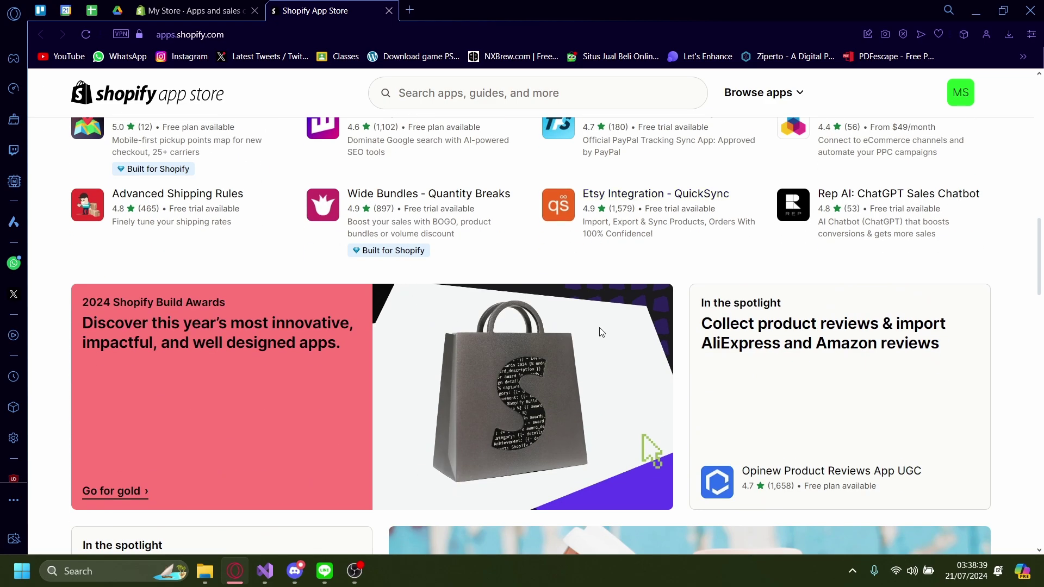
pyautogui.scroll(2, 612, 263)
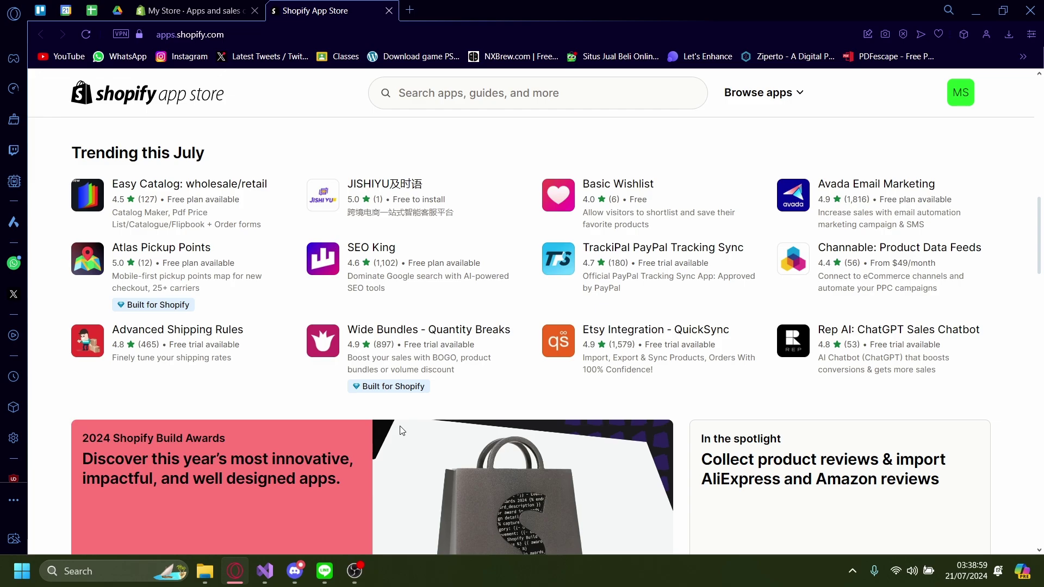
pyautogui.scroll(-12, 402, 431)
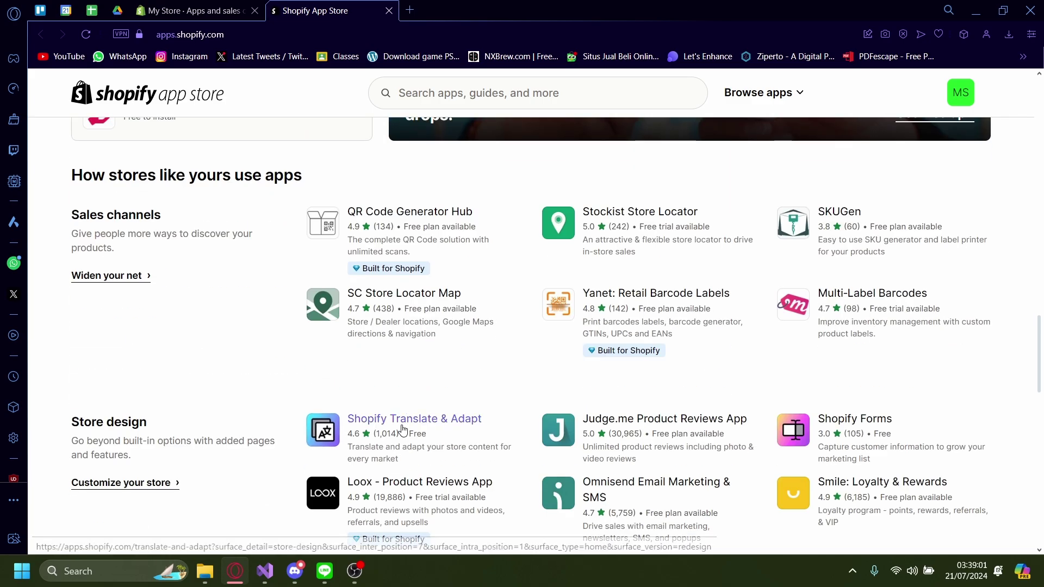
pyautogui.scroll(-5, 405, 318)
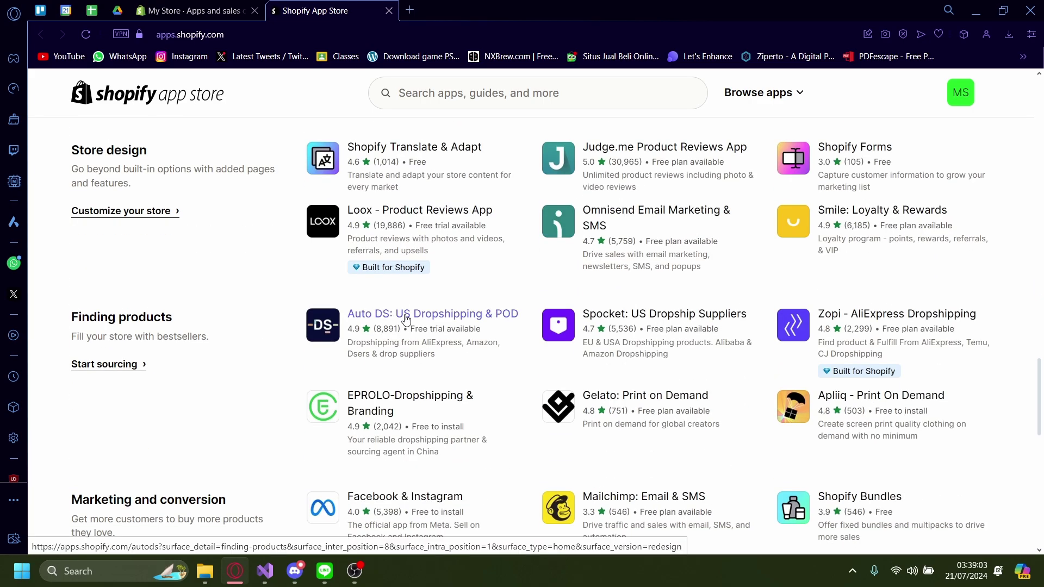